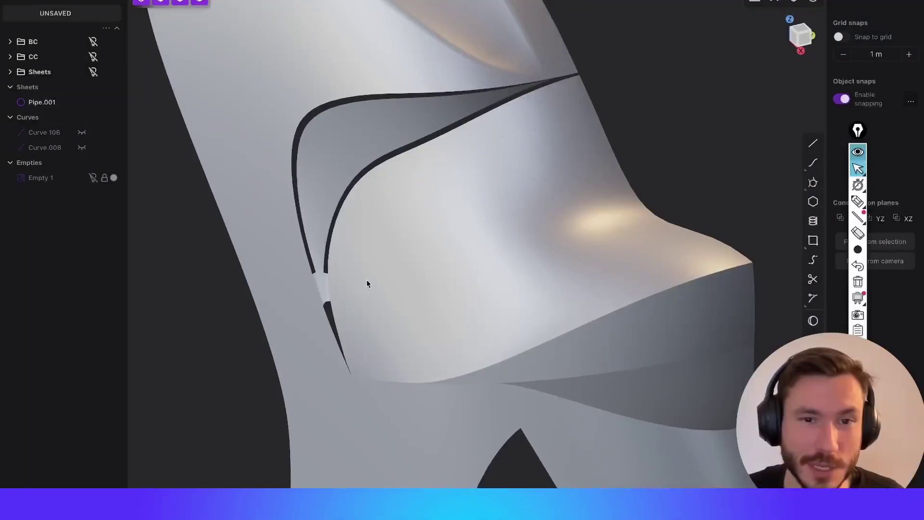
- Examine the open gaps along both sides of the curved recess, from its lower tip to its upper end
{"action": "middle_click_drag", "start_coordinate": [366, 283], "coordinate": [370, 324]}
{"action": "scroll", "coordinate": [370, 322], "scroll_direction": "up", "scroll_amount": 5}
{"action": "middle_click_drag", "start_coordinate": [405, 276], "coordinate": [377, 222]}
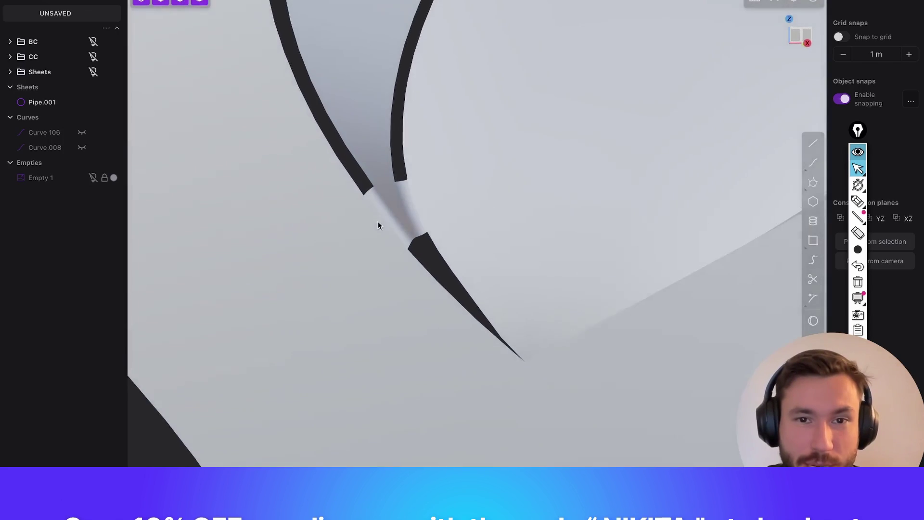
{"action": "scroll", "coordinate": [571, 56], "scroll_direction": "down", "scroll_amount": 5}
{"action": "middle_click_drag", "start_coordinate": [571, 57], "coordinate": [443, 168]}
{"action": "key", "text": "shift+e"}
{"action": "key", "text": "shift+e"}
{"action": "key", "text": "2"}
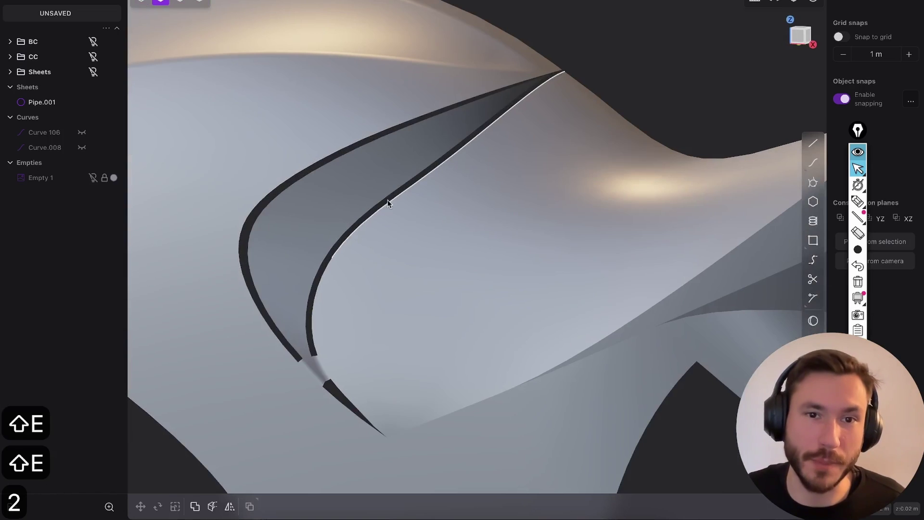
{"action": "left_click", "coordinate": [340, 156]}
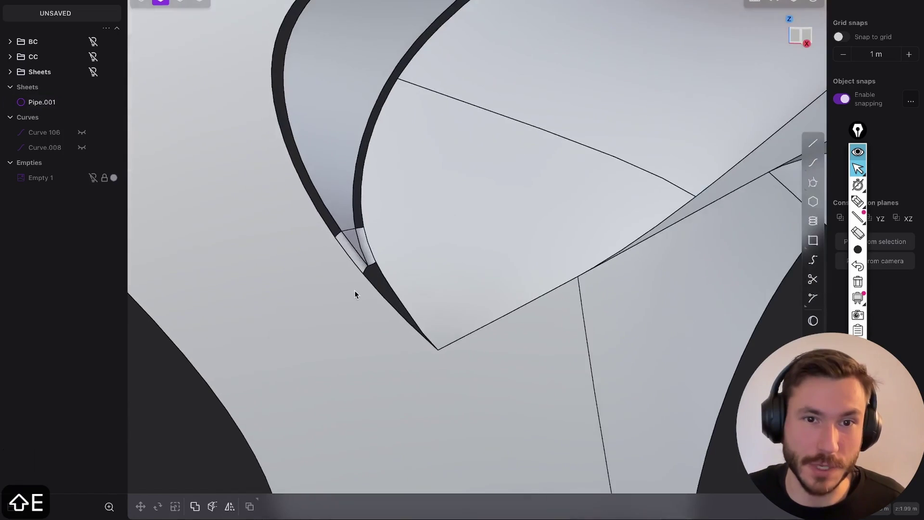
{"action": "key", "text": "shift+e"}
{"action": "middle_click_drag", "start_coordinate": [355, 295], "coordinate": [451, 175]}
{"action": "scroll", "coordinate": [354, 252], "scroll_direction": "up", "scroll_amount": 6}
{"action": "key", "text": "shift+e"}
{"action": "scroll", "coordinate": [394, 236], "scroll_direction": "down", "scroll_amount": 10}
{"action": "scroll", "coordinate": [432, 236], "scroll_direction": "up", "scroll_amount": 8}
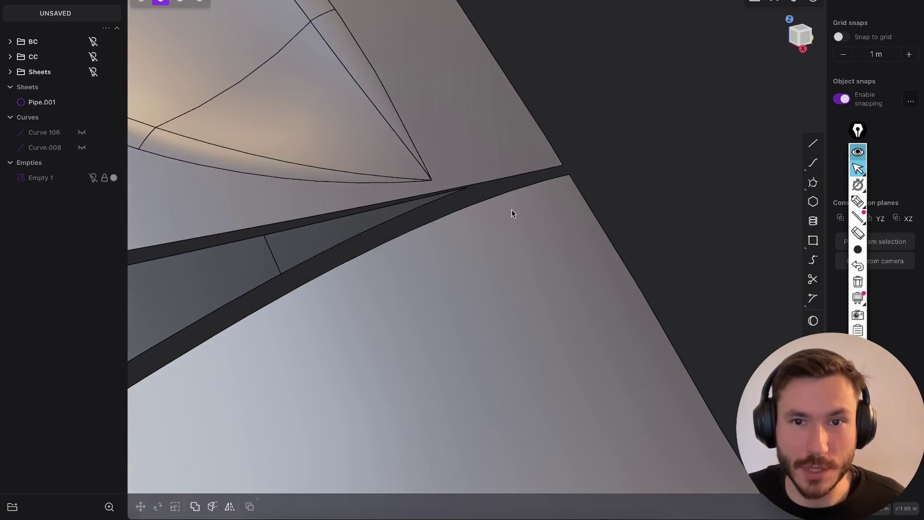
{"action": "scroll", "coordinate": [370, 311], "scroll_direction": "down", "scroll_amount": 8}
{"action": "middle_click_drag", "start_coordinate": [371, 311], "coordinate": [365, 241]}
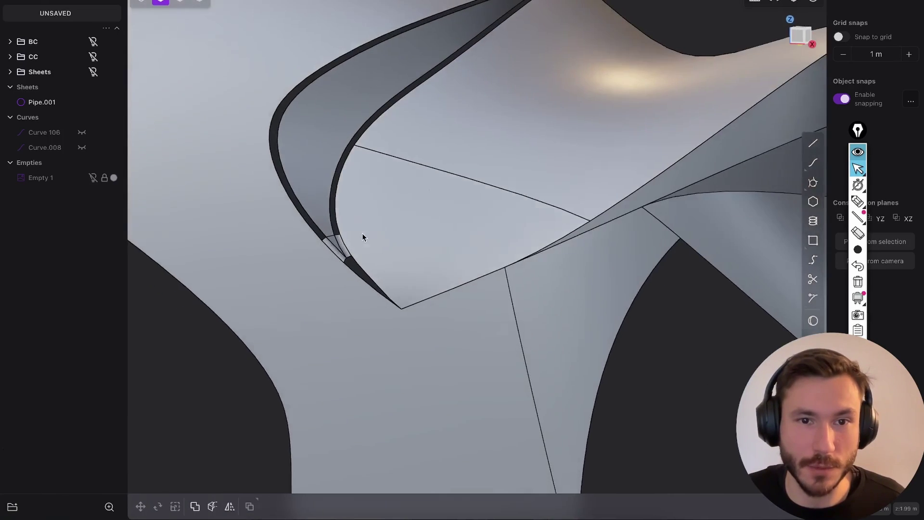
- Examine the unfilled hole at the recess's lower tip, with surface edges both hidden and shown
{"action": "scroll", "coordinate": [327, 315], "scroll_direction": "up", "scroll_amount": 8}
{"action": "scroll", "coordinate": [327, 315], "scroll_direction": "down", "scroll_amount": 5}
{"action": "key", "text": "shift+e"}
{"action": "middle_click_drag", "start_coordinate": [384, 175], "coordinate": [360, 150]}
{"action": "middle_click_drag", "start_coordinate": [383, 245], "coordinate": [347, 229]}
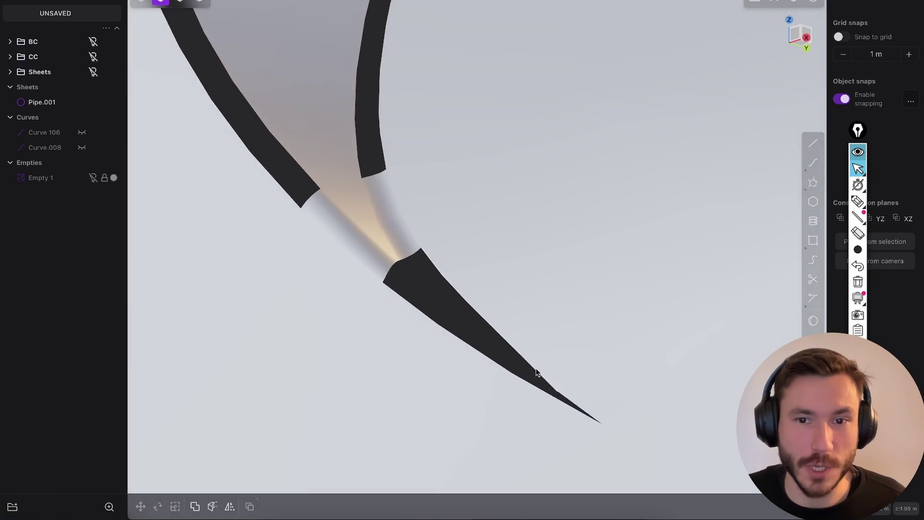
{"action": "key", "text": "shift+e"}
{"action": "middle_click_drag", "start_coordinate": [497, 319], "coordinate": [535, 194]}
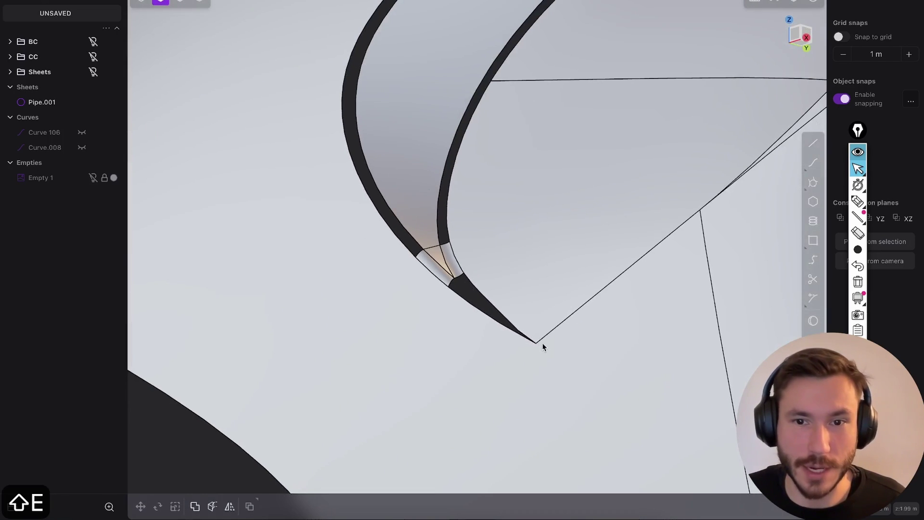
{"action": "scroll", "coordinate": [538, 343], "scroll_direction": "up", "scroll_amount": 5}
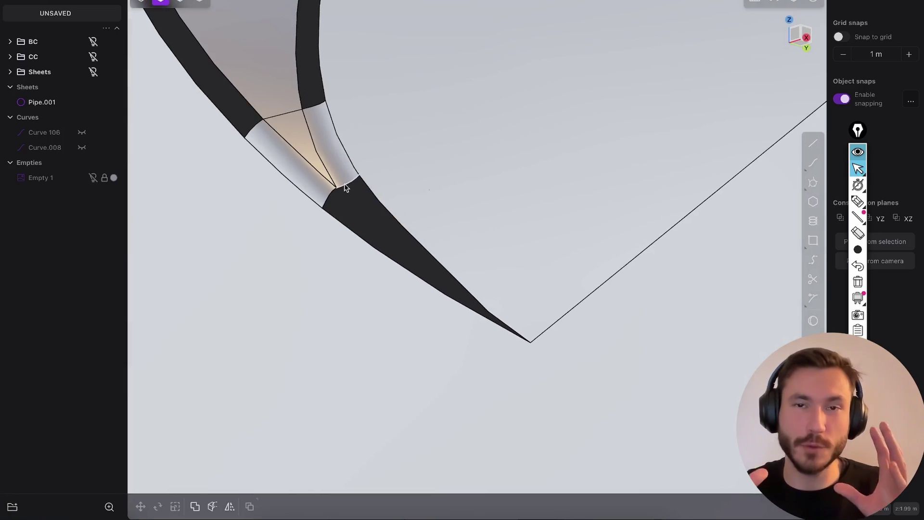
{"action": "middle_click_drag", "start_coordinate": [408, 173], "coordinate": [454, 179]}
{"action": "scroll", "coordinate": [448, 170], "scroll_direction": "up", "scroll_amount": 5}
{"action": "key", "text": "3"}
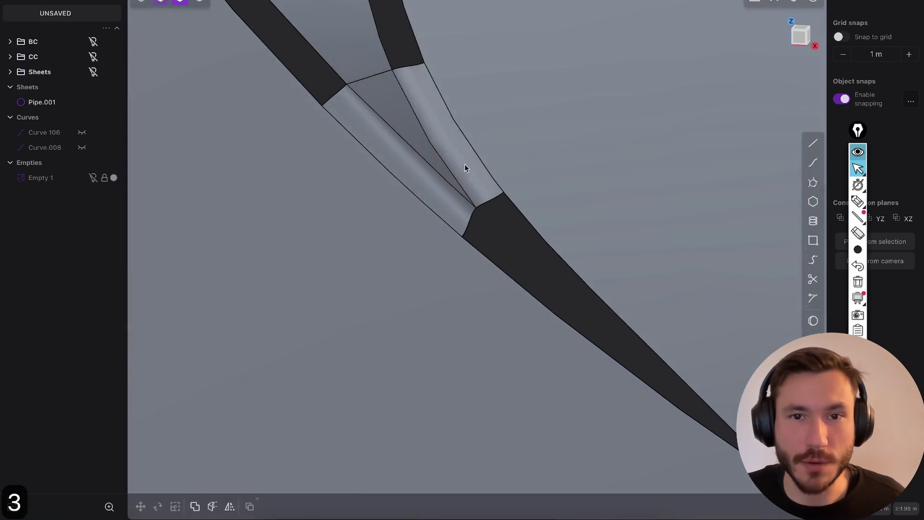
{"action": "left_click", "coordinate": [465, 167]}
{"action": "left_click", "coordinate": [437, 195], "text": "shift"}
{"action": "middle_click_drag", "start_coordinate": [412, 153], "coordinate": [460, 206]}
{"action": "key", "text": "Escape"}
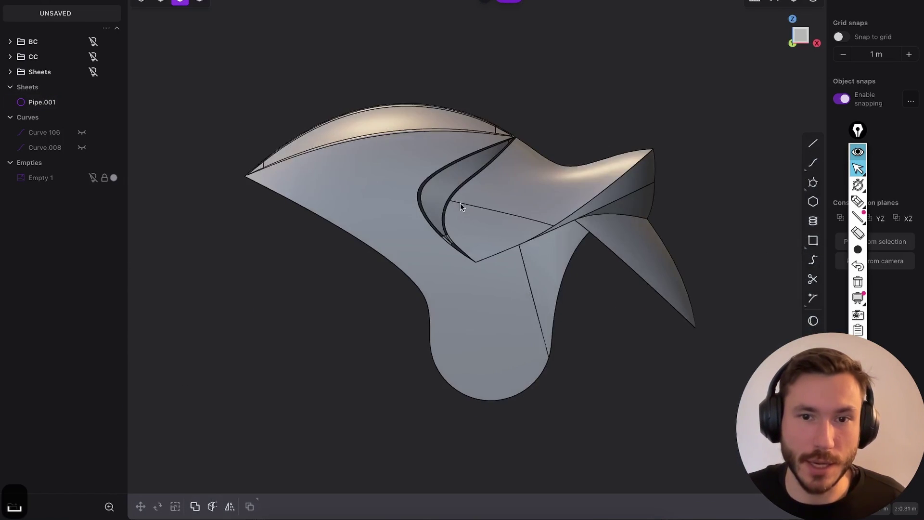
- Patch the open triangular hole at the recess's lower tip, using its whole boundary edge loop
{"action": "scroll", "coordinate": [460, 206], "scroll_direction": "up", "scroll_amount": 10}
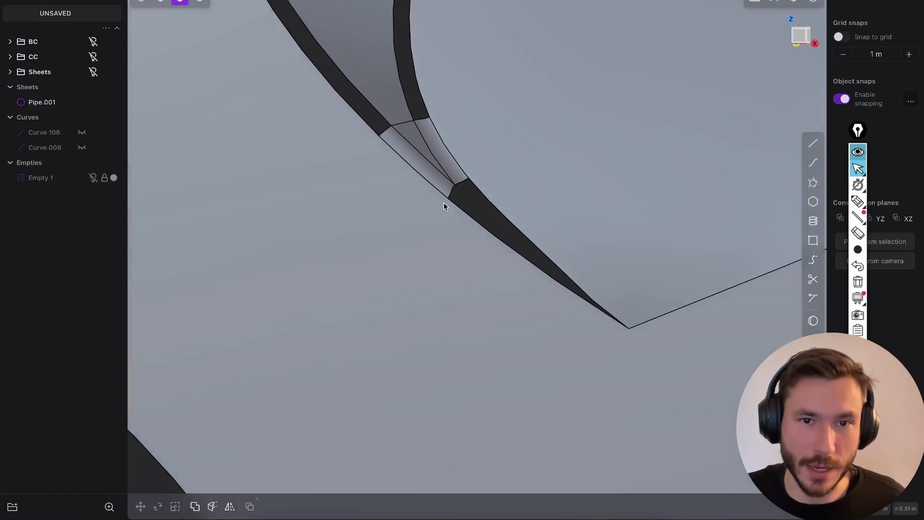
{"action": "middle_click_drag", "start_coordinate": [443, 203], "coordinate": [455, 155]}
{"action": "scroll", "coordinate": [454, 155], "scroll_direction": "up", "scroll_amount": 5}
{"action": "key", "text": "2"}
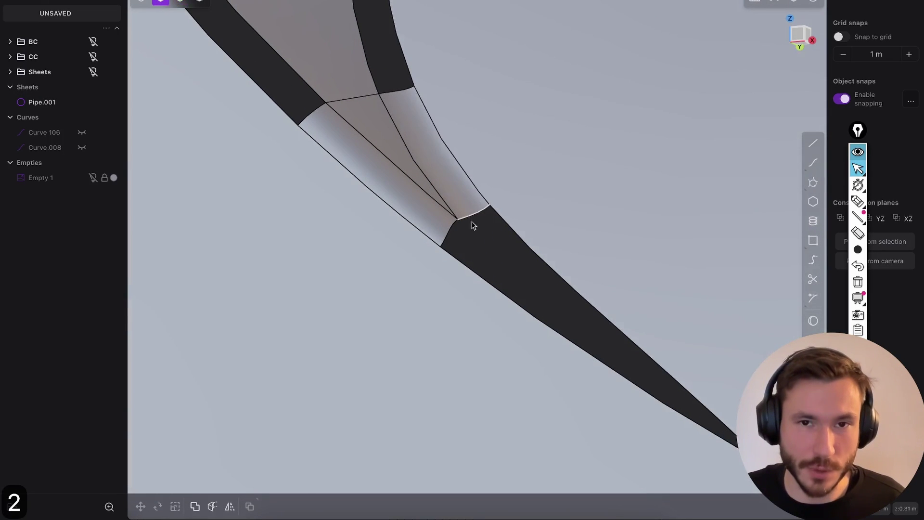
{"action": "middle_click_drag", "start_coordinate": [472, 225], "coordinate": [408, 184], "text": "shift"}
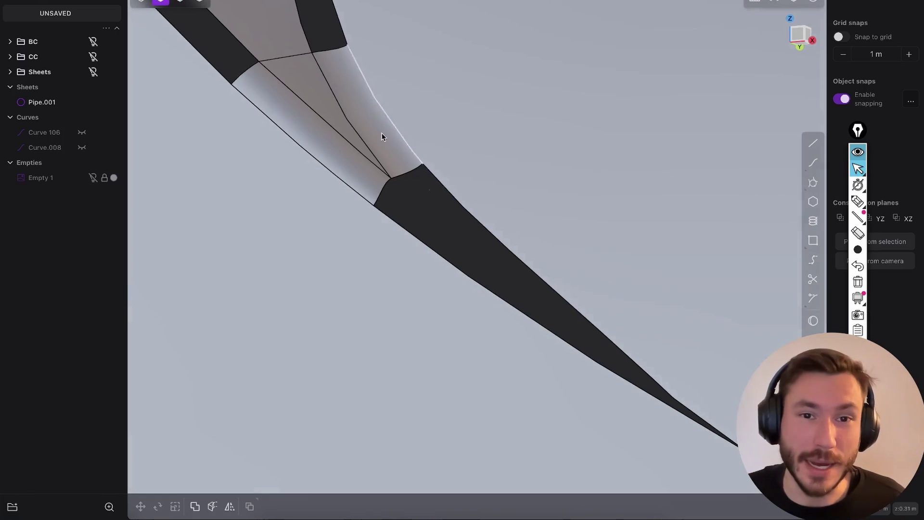
{"action": "middle_click_drag", "start_coordinate": [383, 137], "coordinate": [383, 134]}
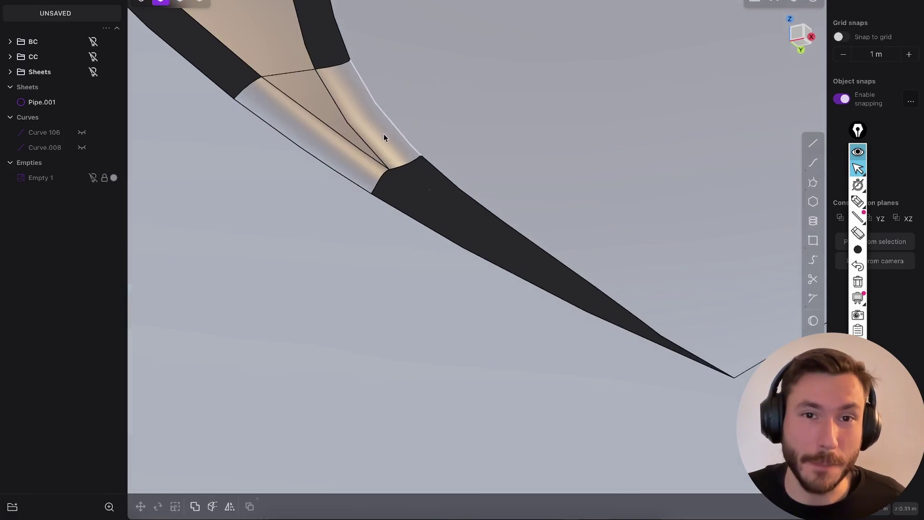
{"action": "key", "text": "2"}
{"action": "double_click", "coordinate": [407, 170]}
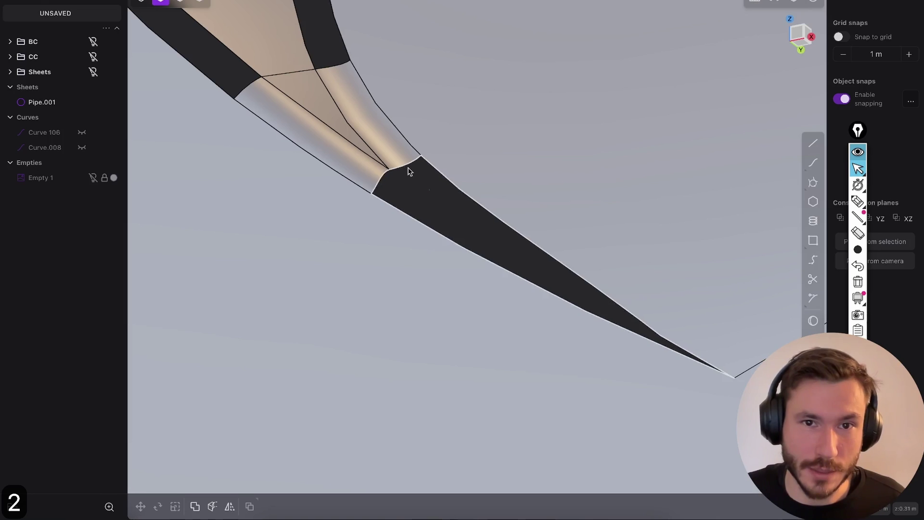
{"action": "mouse_move", "coordinate": [420, 148]}
{"action": "middle_mouse_down"}
{"action": "mouse_move", "coordinate": [393, 128]}
{"action": "mouse_move", "coordinate": [397, 143]}
{"action": "mouse_move", "coordinate": [382, 137]}
{"action": "mouse_move", "coordinate": [411, 133]}
{"action": "mouse_move", "coordinate": [433, 151]}
{"action": "mouse_move", "coordinate": [460, 149]}
{"action": "mouse_move", "coordinate": [458, 167]}
{"action": "middle_mouse_up"}
{"action": "key", "text": "shift+e"}
{"action": "key", "text": "shift+3"}
{"action": "mouse_move", "coordinate": [420, 139]}
{"action": "middle_mouse_down"}
{"action": "mouse_move", "coordinate": [447, 112]}
{"action": "mouse_move", "coordinate": [432, 138]}
{"action": "middle_mouse_up"}
{"action": "key", "text": "Tab"}
{"action": "middle_click_drag", "start_coordinate": [383, 171], "coordinate": [467, 195]}
{"action": "key", "text": "Return"}
- Display the model with the glossy red material and inspect the reflections across the patched lower tip
{"action": "key", "text": "shift+e"}
{"action": "key", "text": "shift+e"}
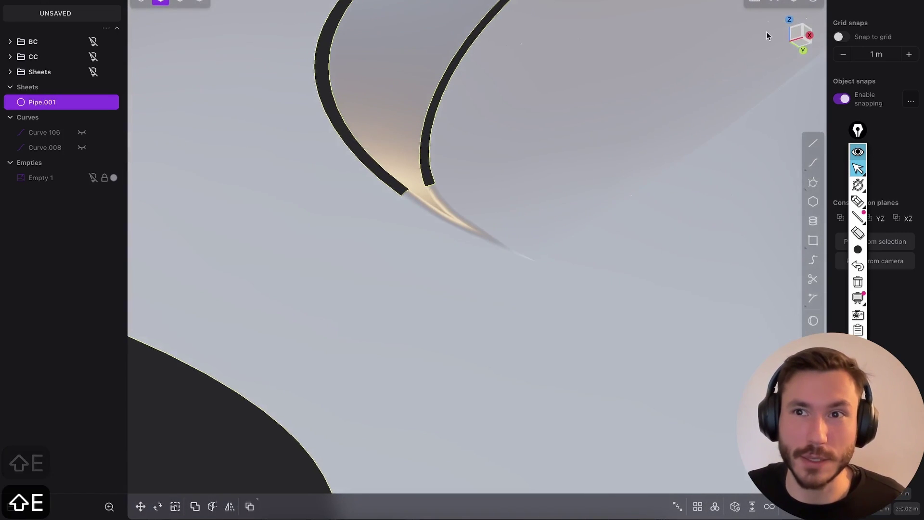
{"action": "left_click", "coordinate": [812, 3]}
{"action": "left_click", "coordinate": [789, 40]}
{"action": "key", "text": "shift+e"}
{"action": "key", "text": "shift+e"}
{"action": "middle_click_drag", "start_coordinate": [452, 221], "coordinate": [529, 288]}
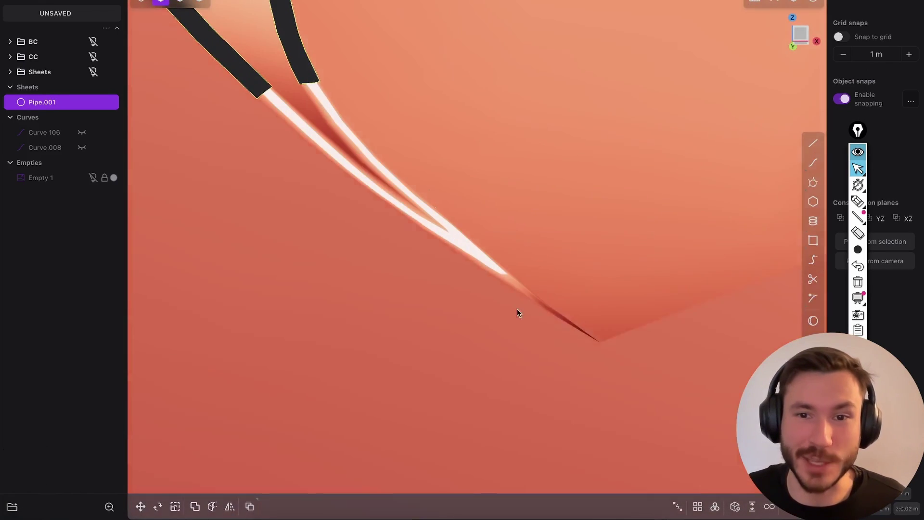
{"action": "scroll", "coordinate": [464, 218], "scroll_direction": "down", "scroll_amount": 5}
{"action": "mouse_move", "coordinate": [454, 178]}
{"action": "middle_mouse_down"}
{"action": "mouse_move", "coordinate": [420, 233]}
{"action": "mouse_move", "coordinate": [448, 184]}
{"action": "mouse_move", "coordinate": [600, 128]}
{"action": "middle_mouse_up"}
{"action": "key", "text": "shift+e"}
{"action": "key", "text": "shift+e"}
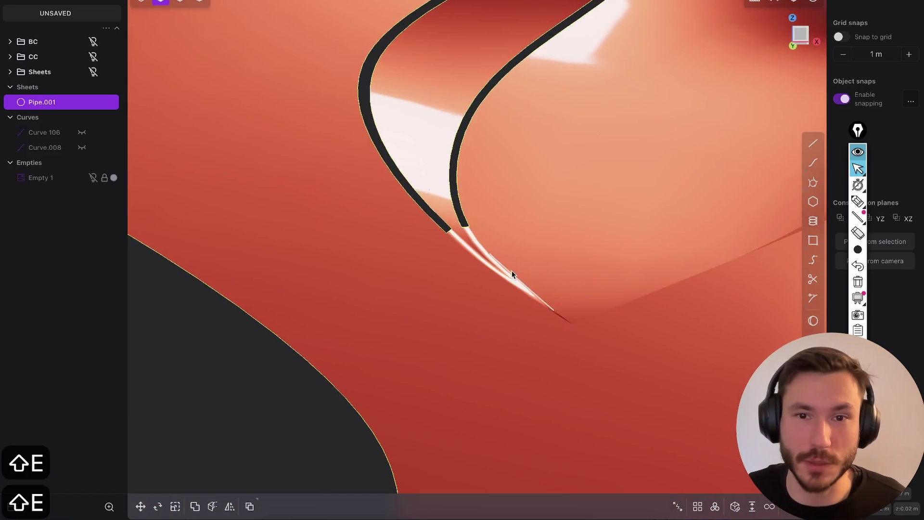
- Inspect the patched tip's edge layout up close and compare it with the open gap at the recess's upper end
{"action": "key", "text": "shift+e"}
{"action": "middle_click_drag", "start_coordinate": [483, 265], "coordinate": [419, 248]}
{"action": "key", "text": "shift+e"}
{"action": "scroll", "coordinate": [488, 318], "scroll_direction": "up", "scroll_amount": 4}
{"action": "key", "text": "shift+e"}
{"action": "scroll", "coordinate": [419, 247], "scroll_direction": "up", "scroll_amount": 4}
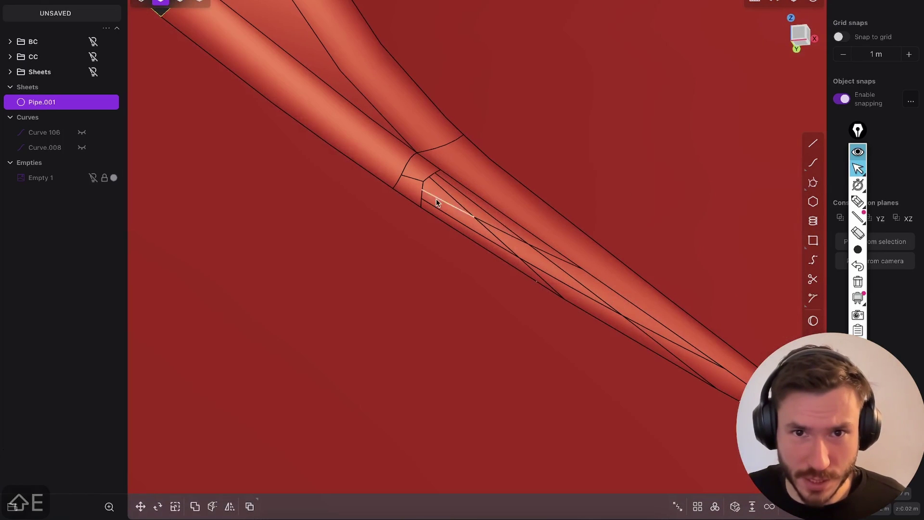
{"action": "scroll", "coordinate": [547, 293], "scroll_direction": "down", "scroll_amount": 5}
{"action": "key", "text": "shift+e"}
{"action": "middle_click_drag", "start_coordinate": [474, 172], "coordinate": [449, 155]}
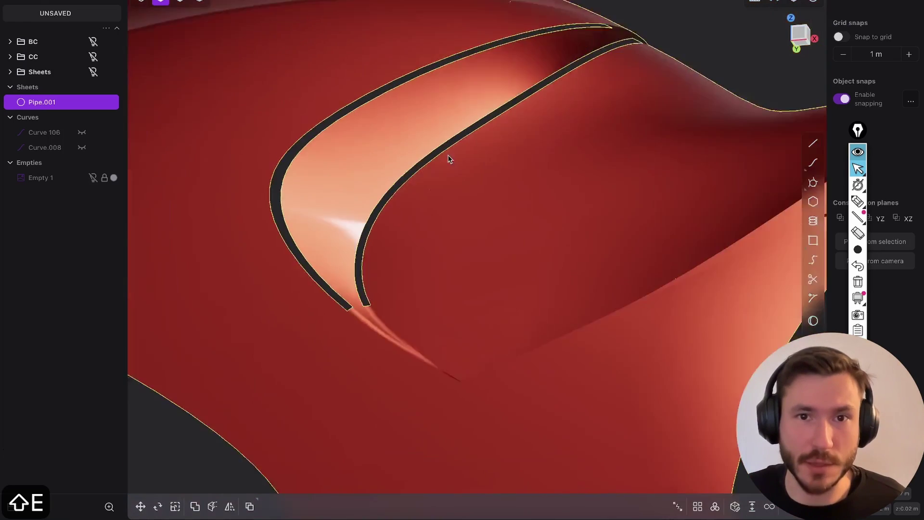
{"action": "key", "text": "shift+e"}
{"action": "scroll", "coordinate": [571, 109], "scroll_direction": "up", "scroll_amount": 8}
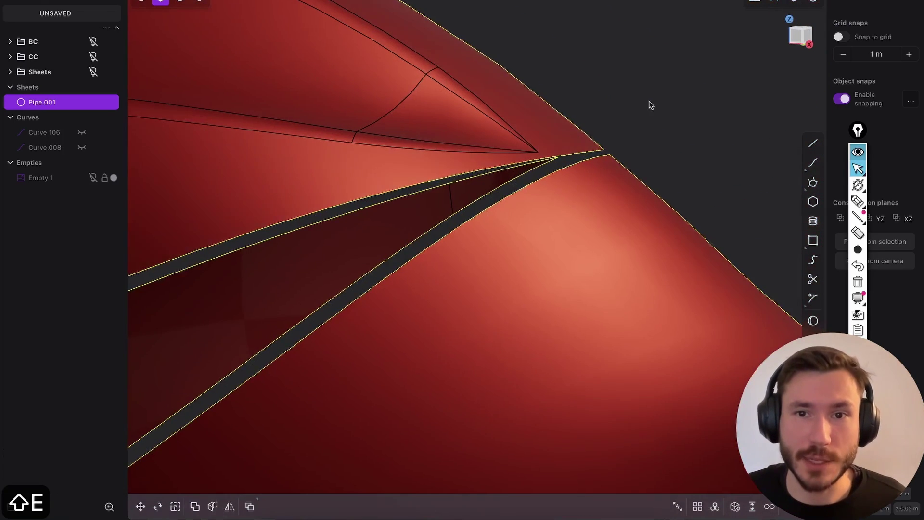
- Switch the display back to the light metallic material and face the gap's upper end in an axis-aligned view
{"action": "left_click", "coordinate": [649, 103]}
{"action": "left_click", "coordinate": [812, 6]}
{"action": "left_click", "coordinate": [744, 48]}
{"action": "key", "text": "shift+e"}
{"action": "middle_click_drag", "start_coordinate": [600, 124], "coordinate": [578, 176]}
{"action": "scroll", "coordinate": [514, 192], "scroll_direction": "up", "scroll_amount": 5}
{"action": "left_click", "coordinate": [808, 38]}
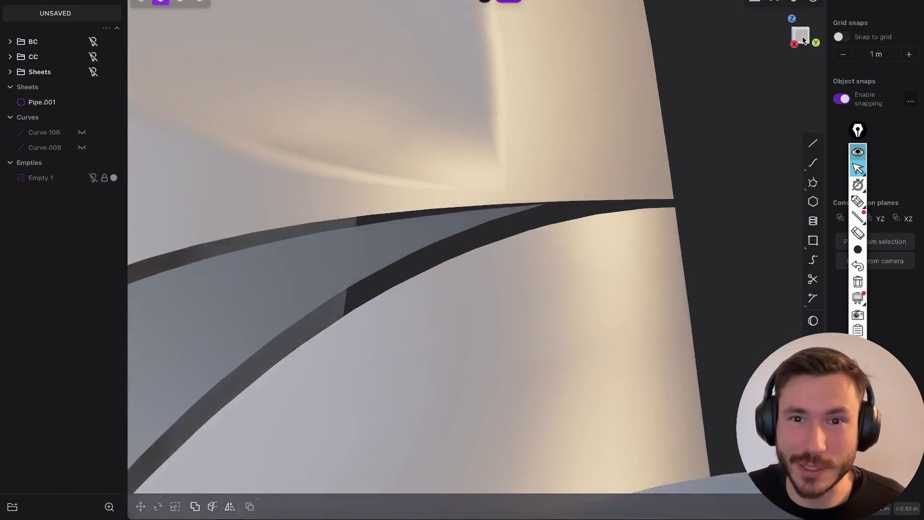
- Examine how the recess's inner sheet edges converge at its upper end, with surface edges shown
{"action": "middle_click_drag", "start_coordinate": [513, 194], "coordinate": [533, 189]}
{"action": "key", "text": "shift+e"}
{"action": "scroll", "coordinate": [533, 189], "scroll_direction": "up", "scroll_amount": 3}
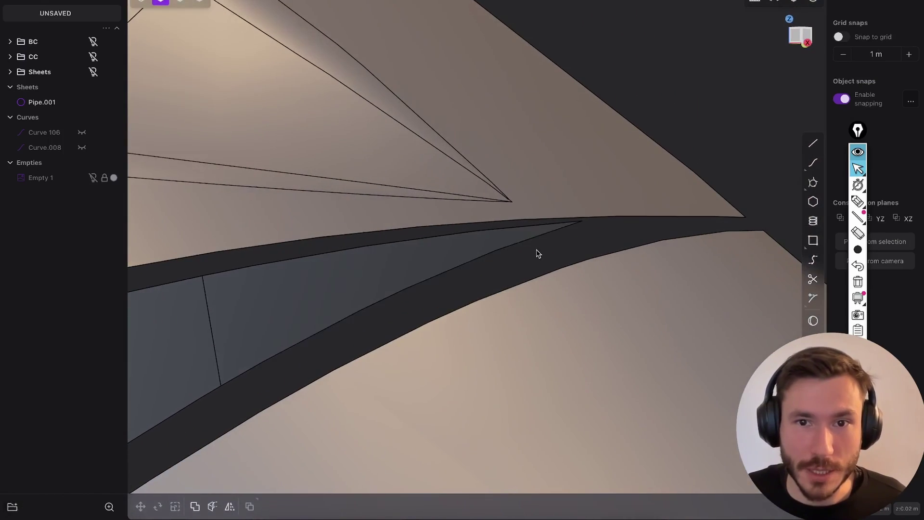
{"action": "left_click", "coordinate": [504, 249]}
{"action": "key", "text": "2"}
{"action": "left_click", "coordinate": [526, 280], "text": "shift"}
{"action": "key", "text": "Escape"}
{"action": "middle_click_drag", "start_coordinate": [359, 248], "coordinate": [533, 224]}
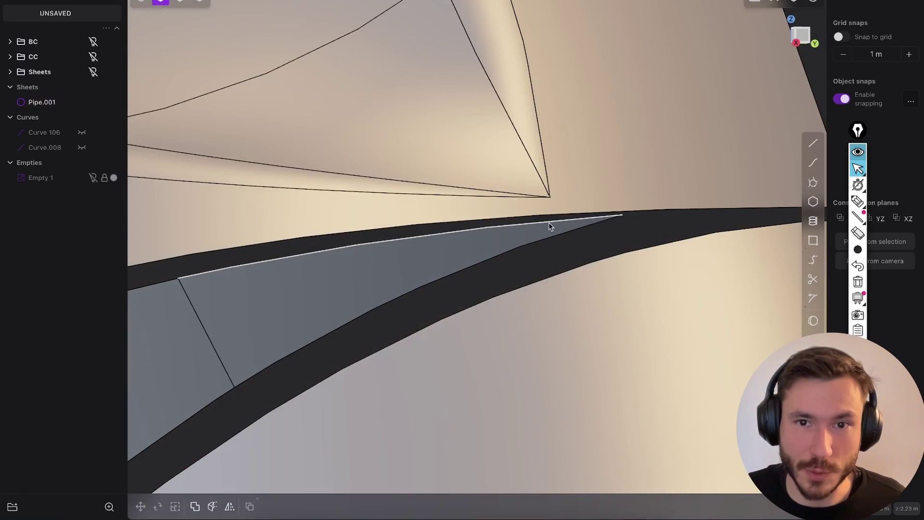
{"action": "middle_click_drag", "start_coordinate": [278, 290], "coordinate": [506, 238]}
- Bridge the inner sheet's upper edge to the lower body sheet's outer boundary edge, with G1 start curvature, G0 end curvature and tension 0.69524
{"action": "mouse_move", "coordinate": [857, 202]}
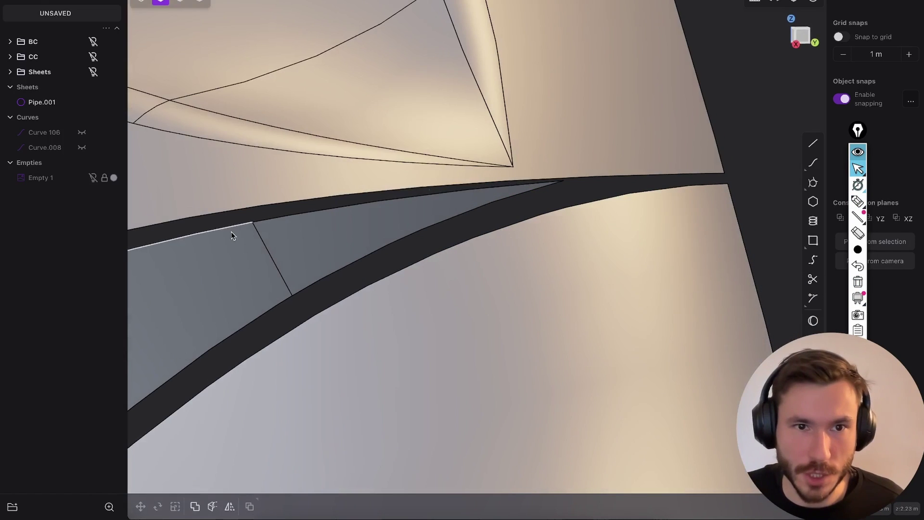
{"action": "left_click", "coordinate": [230, 231]}
{"action": "key", "text": "e"}
{"action": "middle_click_drag", "start_coordinate": [285, 254], "coordinate": [362, 219]}
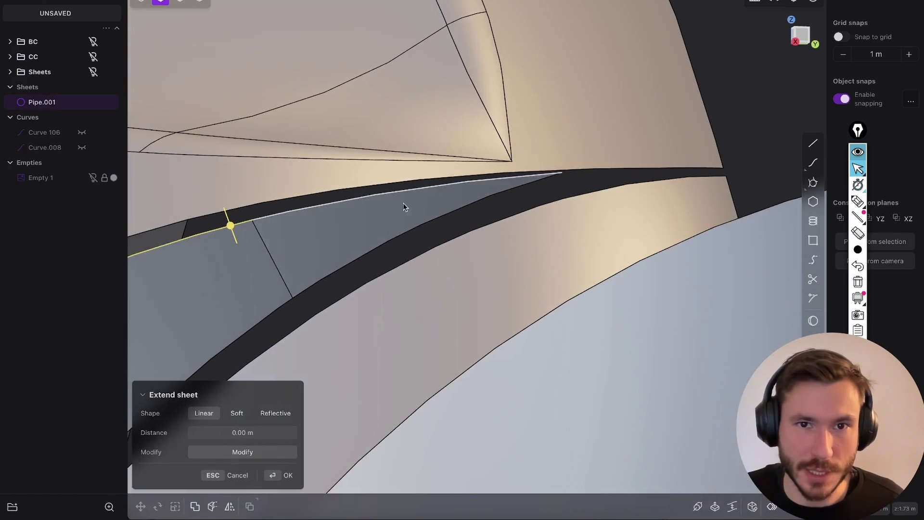
{"action": "left_click", "coordinate": [803, 35]}
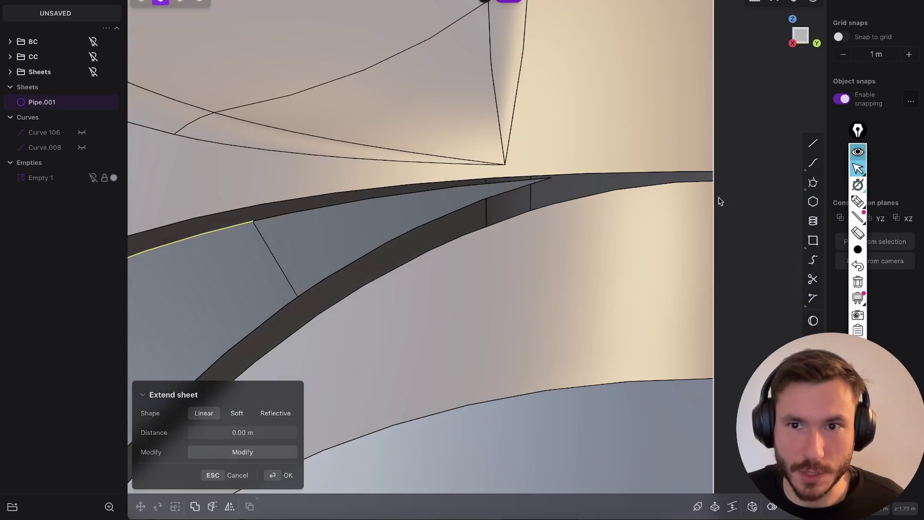
{"action": "scroll", "coordinate": [714, 186], "scroll_direction": "up", "scroll_amount": 3}
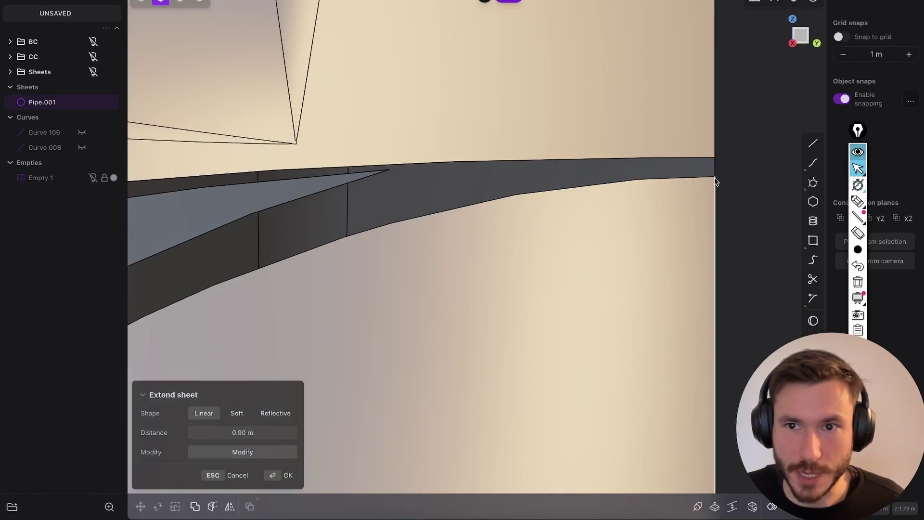
{"action": "scroll", "coordinate": [586, 264], "scroll_direction": "down", "scroll_amount": 4}
{"action": "middle_click_drag", "start_coordinate": [586, 263], "coordinate": [633, 261]}
{"action": "middle_click_drag", "start_coordinate": [493, 278], "coordinate": [472, 286]}
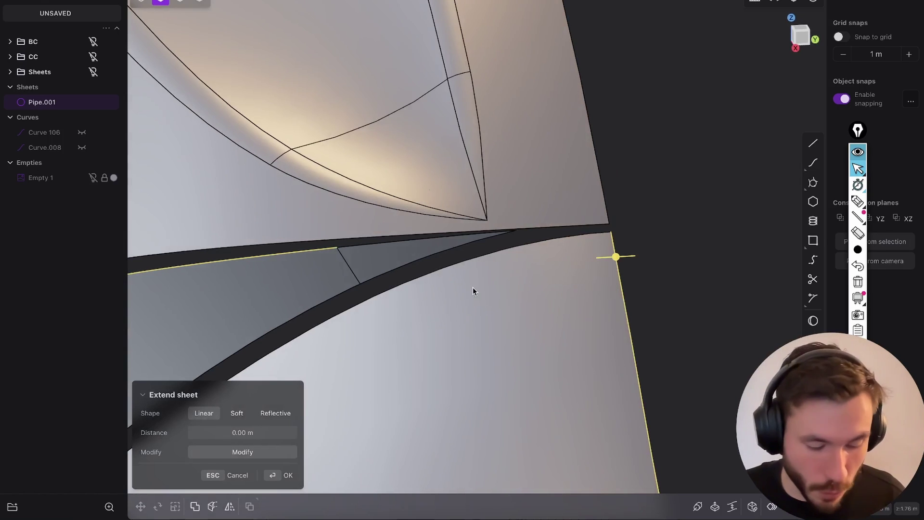
{"action": "middle_click_drag", "start_coordinate": [472, 286], "coordinate": [483, 257]}
{"action": "left_click", "coordinate": [804, 37]}
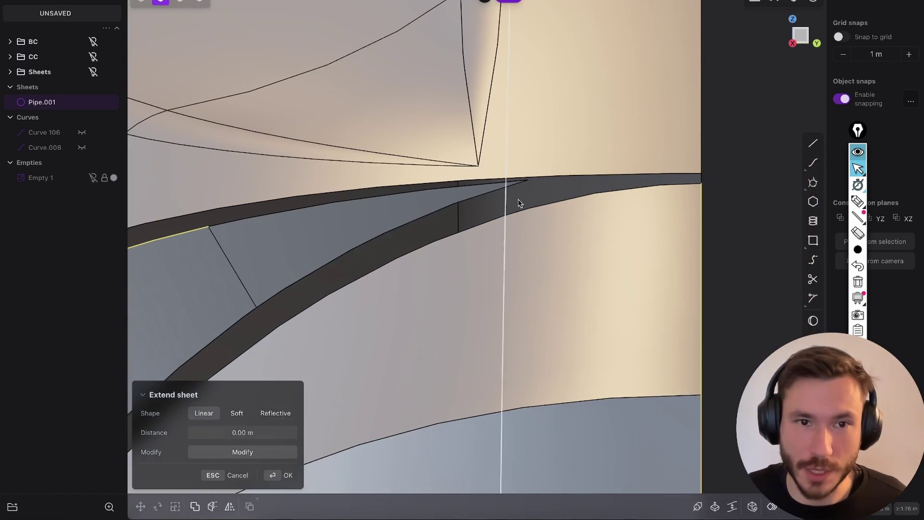
{"action": "key", "text": "b"}
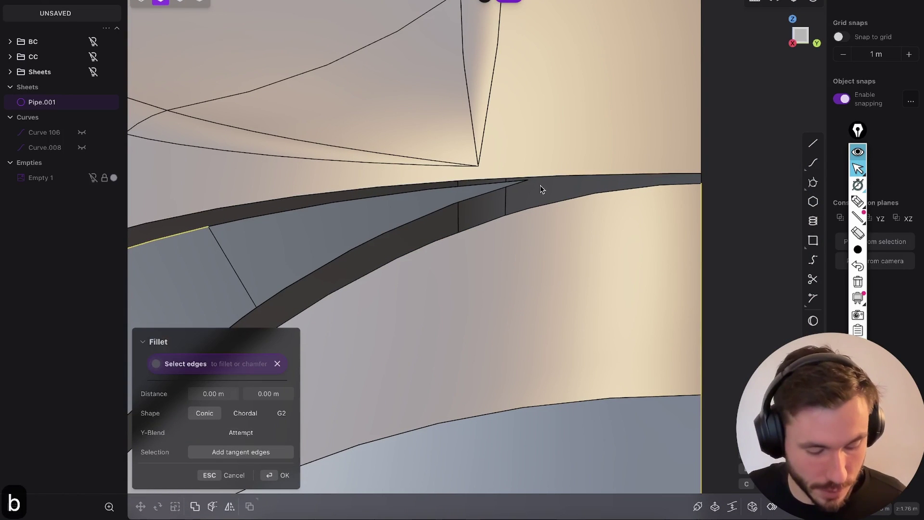
{"action": "key", "text": "Escape"}
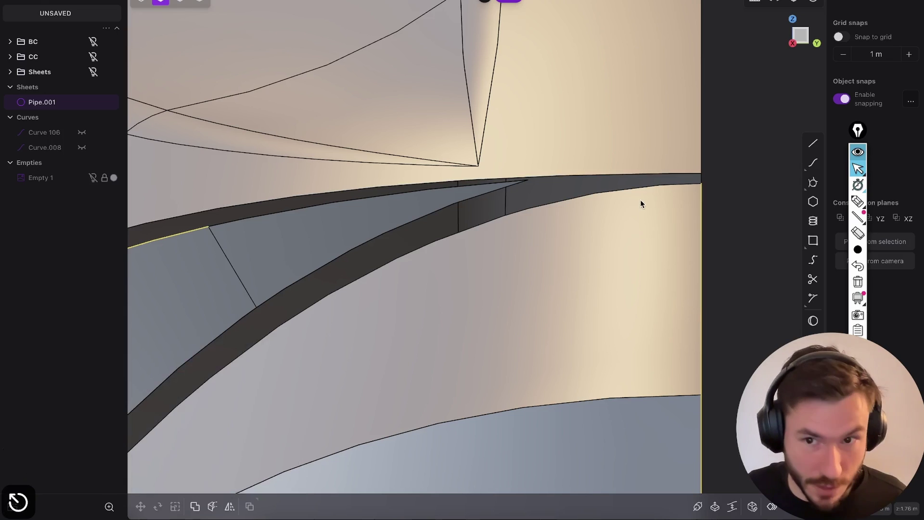
{"action": "key", "text": "shift+b"}
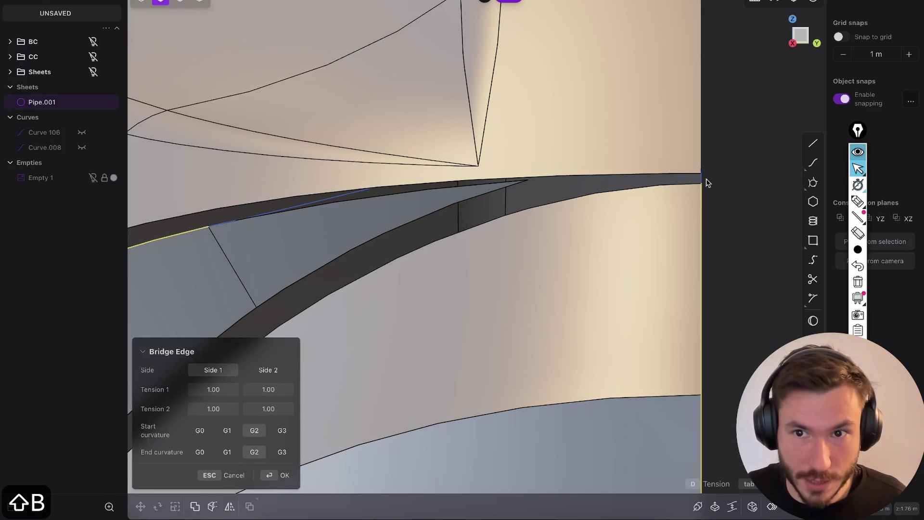
{"action": "left_click", "coordinate": [200, 451]}
{"action": "left_click", "coordinate": [227, 430]}
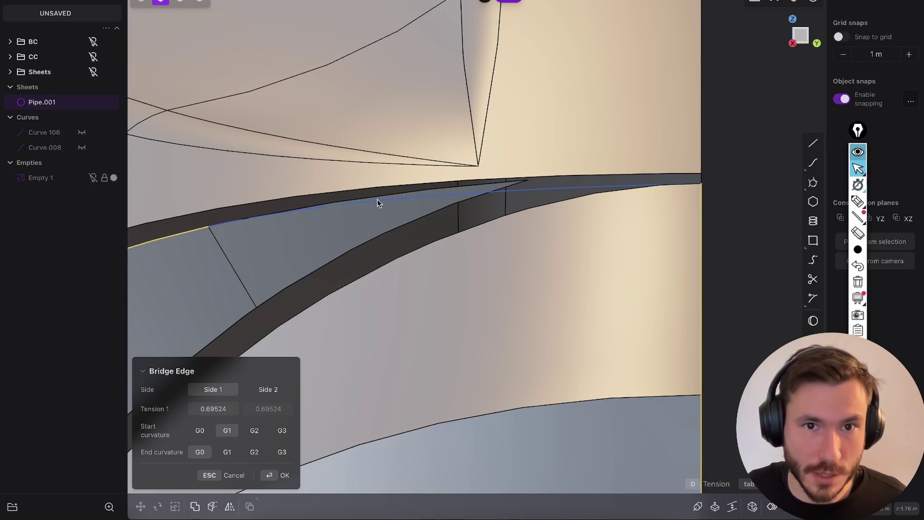
{"action": "key", "text": "Return"}
{"action": "middle_click_drag", "start_coordinate": [375, 208], "coordinate": [557, 178]}
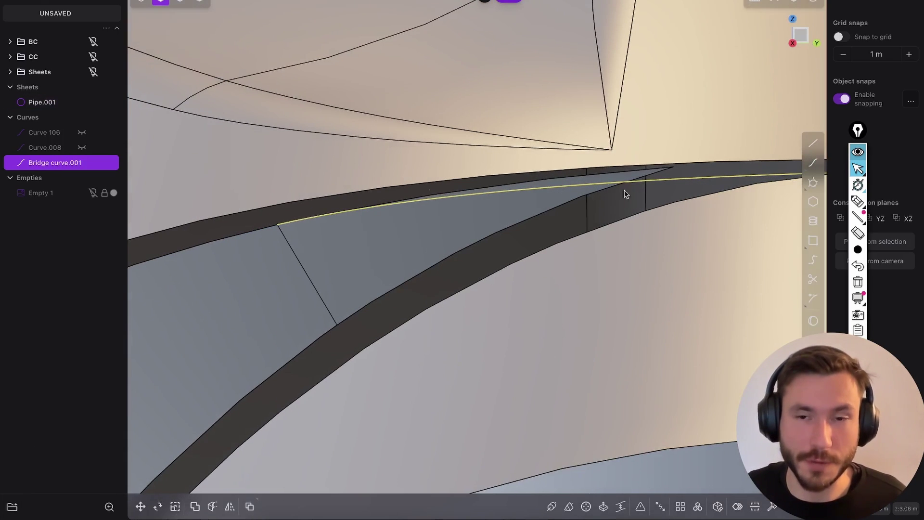
- Try to imprint the bridge curve onto the inner sheet and delete the bridge curve
{"action": "middle_click_drag", "start_coordinate": [628, 215], "coordinate": [568, 226]}
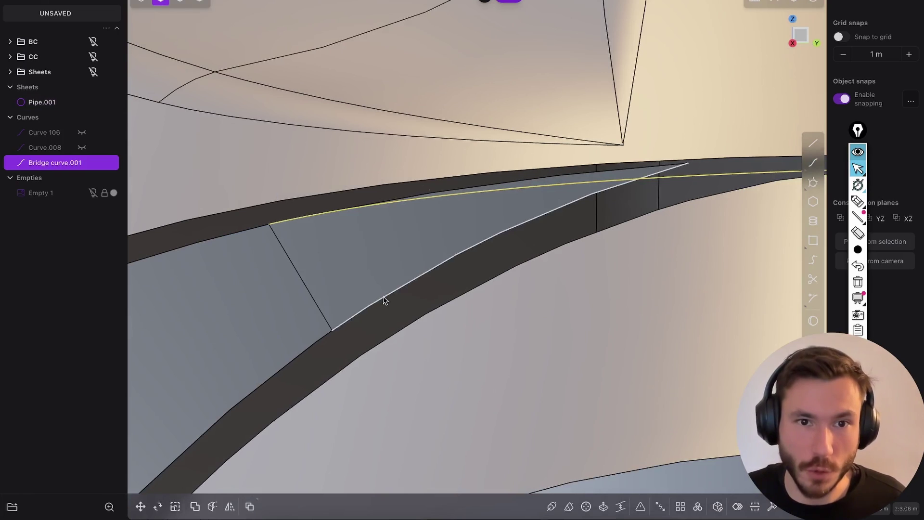
{"action": "key", "text": "shift+1"}
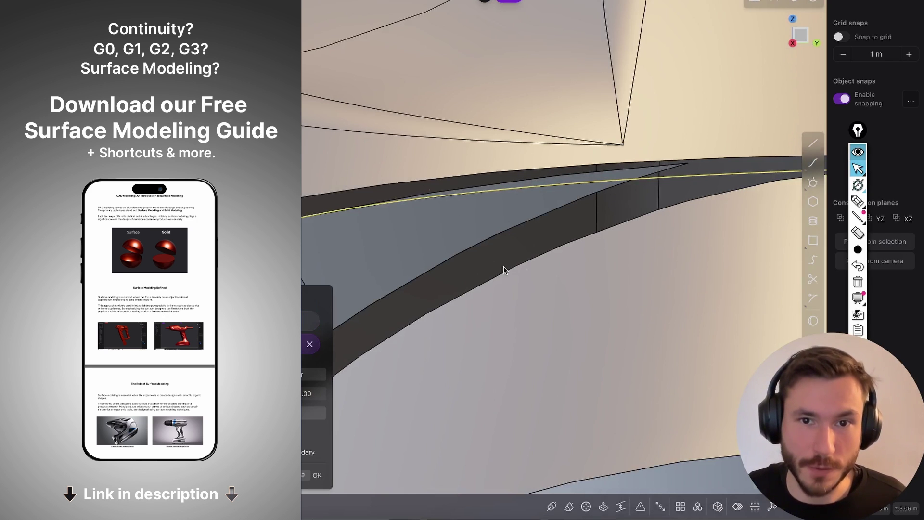
{"action": "key", "text": "Escape"}
{"action": "left_click", "coordinate": [692, 176]}
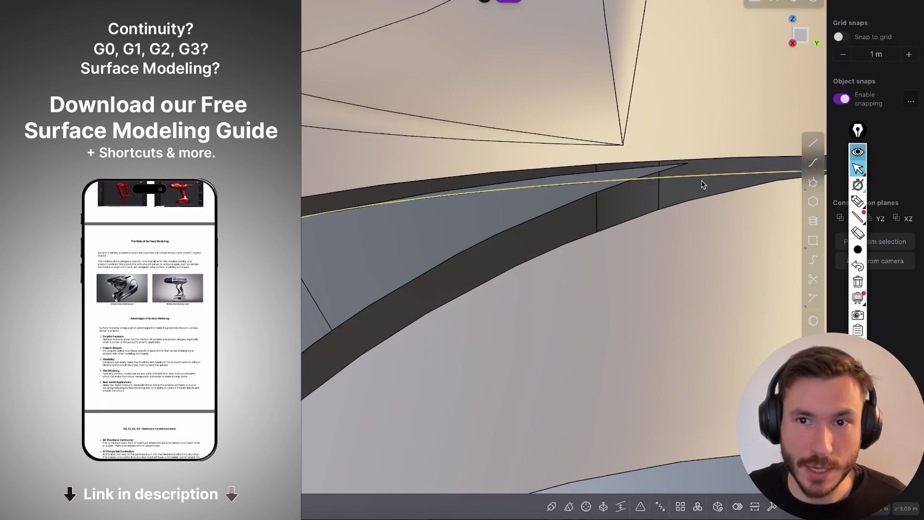
{"action": "middle_click_drag", "start_coordinate": [623, 179], "coordinate": [691, 224]}
{"action": "key", "text": "x"}
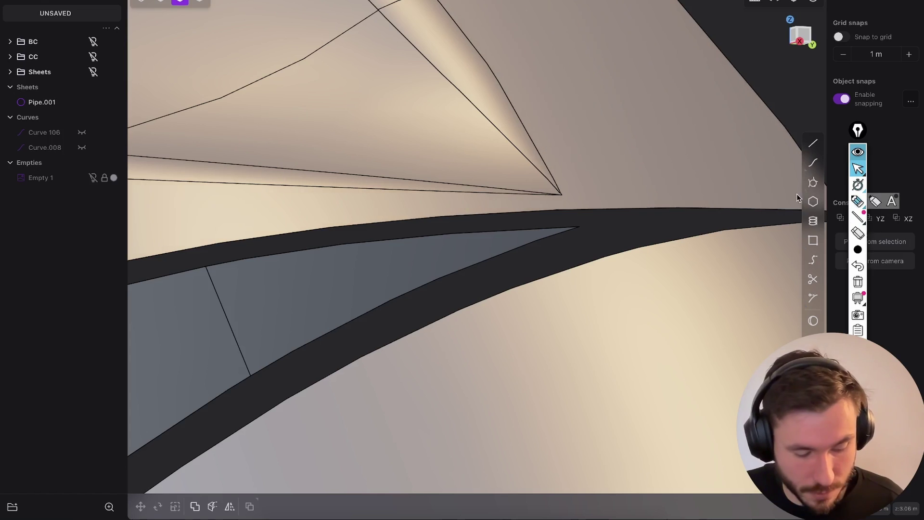
{"action": "key", "text": "ctrl+shift+2"}
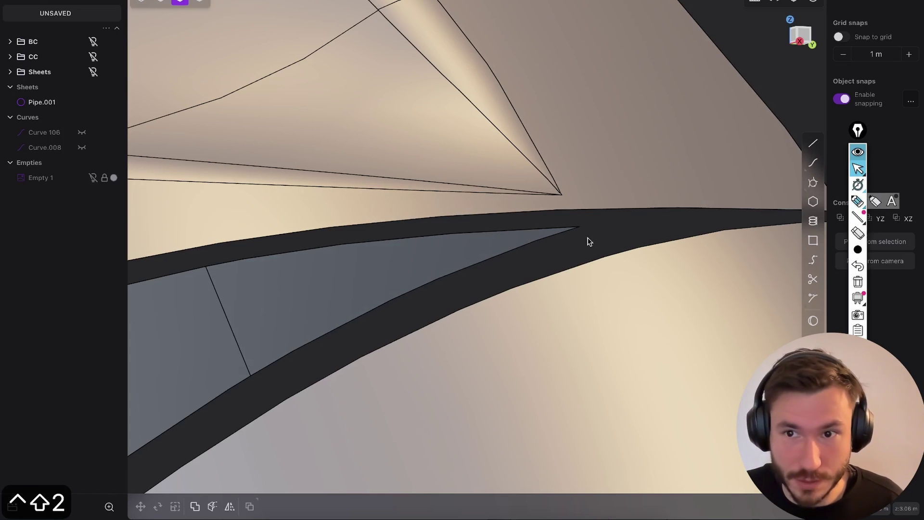
{"action": "key", "text": "ctrl+shift+3"}
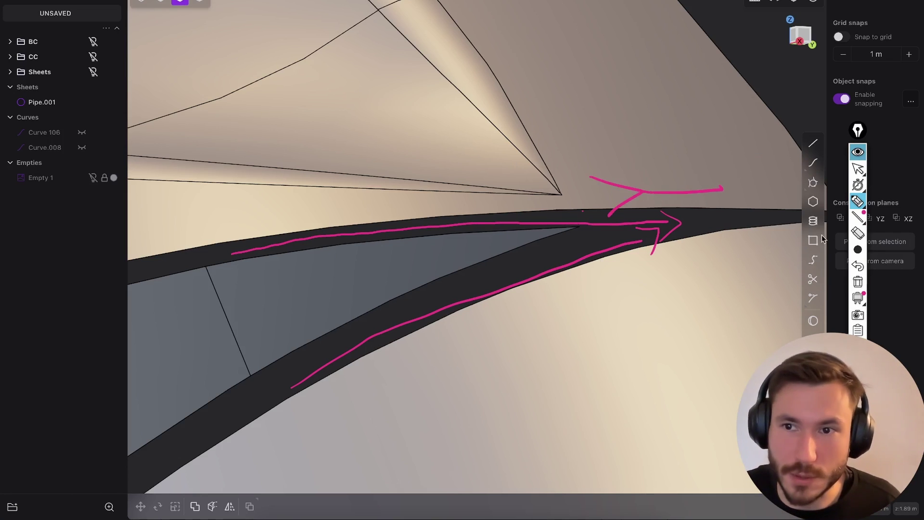
{"action": "left_click", "coordinate": [857, 284]}
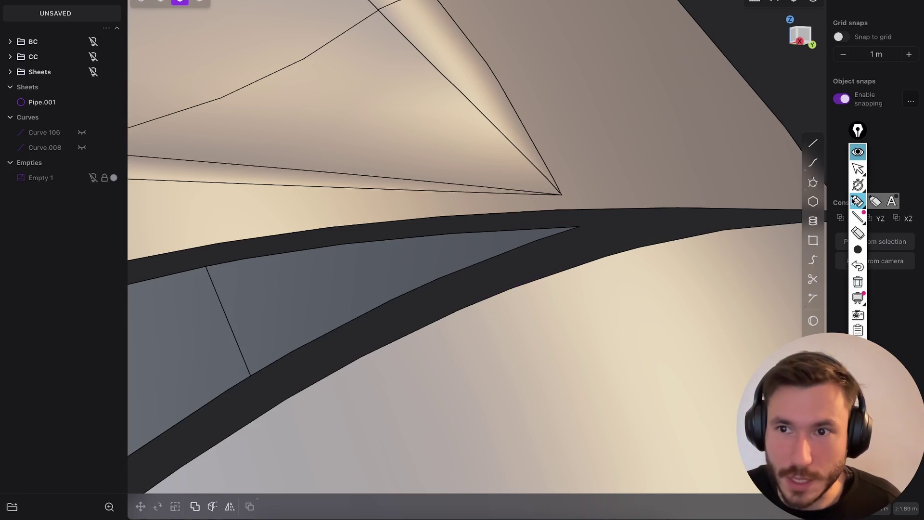
{"action": "middle_click_drag", "start_coordinate": [603, 202], "coordinate": [570, 224]}
{"action": "middle_click_drag", "start_coordinate": [637, 225], "coordinate": [810, 191]}
{"action": "key", "text": "2"}
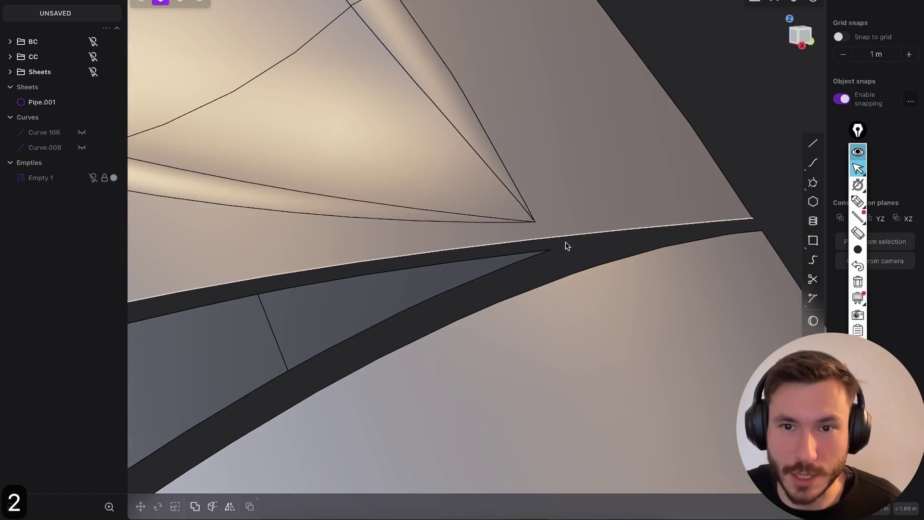
{"action": "scroll", "coordinate": [580, 239], "scroll_direction": "up", "scroll_amount": 3}
{"action": "scroll", "coordinate": [573, 230], "scroll_direction": "down", "scroll_amount": 4}
{"action": "left_click", "coordinate": [567, 243]}
{"action": "left_click", "coordinate": [514, 260], "text": "shift"}
{"action": "key", "text": "l"}
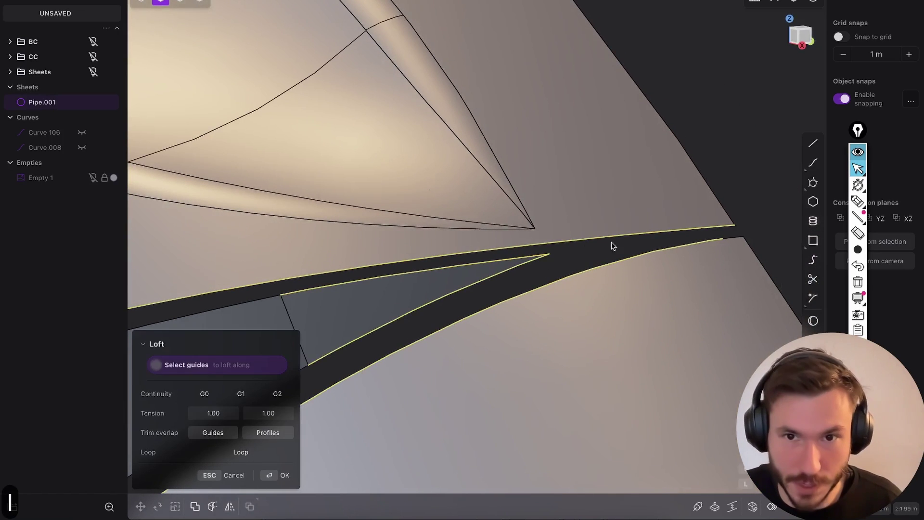
{"action": "key", "text": "Escape"}
- Draw a polyline across the gap in an axis-aligned view, from the upper body sheet through the inner sheet's tip onto the lower body sheet
{"action": "left_click", "coordinate": [539, 256]}
{"action": "scroll", "coordinate": [535, 257], "scroll_direction": "up", "scroll_amount": 2}
{"action": "middle_click_drag", "start_coordinate": [536, 258], "coordinate": [558, 226]}
{"action": "middle_click_drag", "start_coordinate": [590, 218], "coordinate": [629, 184], "text": "shift"}
{"action": "middle_click_drag", "start_coordinate": [801, 44], "coordinate": [698, 137]}
{"action": "key", "text": "Return"}
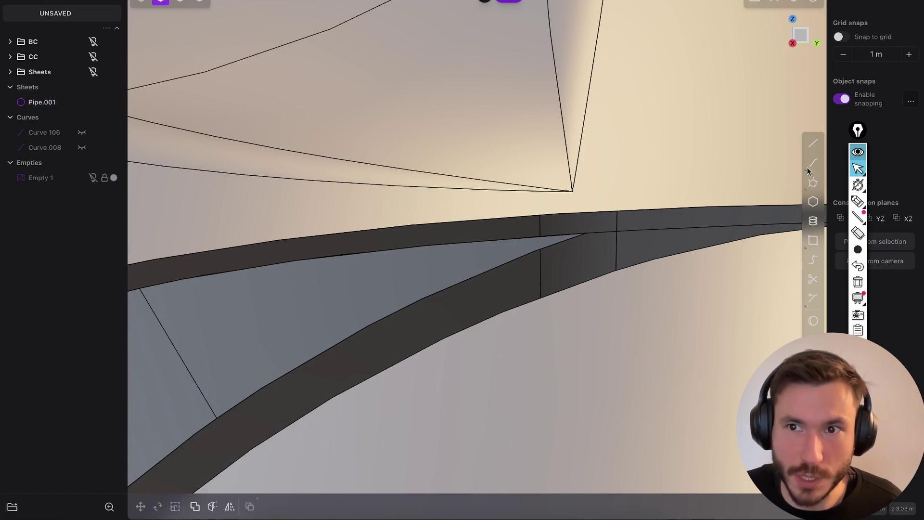
{"action": "key", "text": "shift+a"}
{"action": "middle_click_drag", "start_coordinate": [578, 212], "coordinate": [584, 223]}
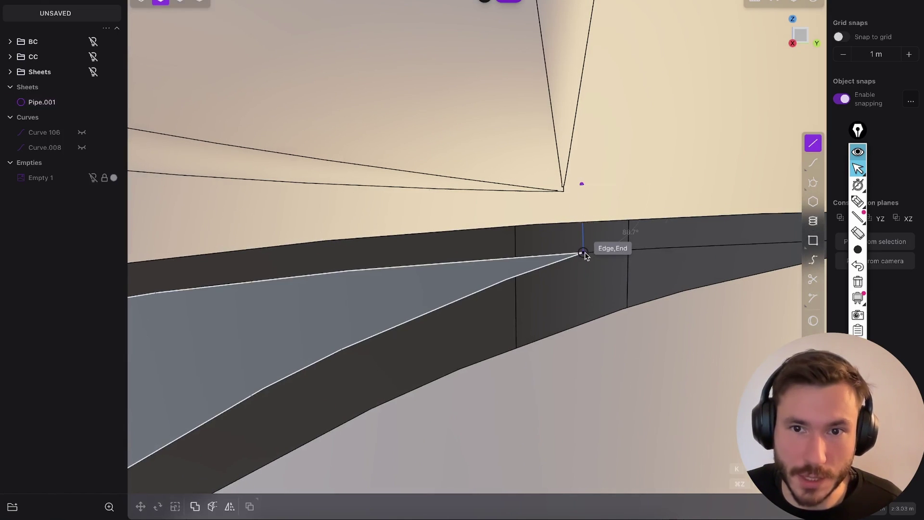
{"action": "key", "text": "shift+z"}
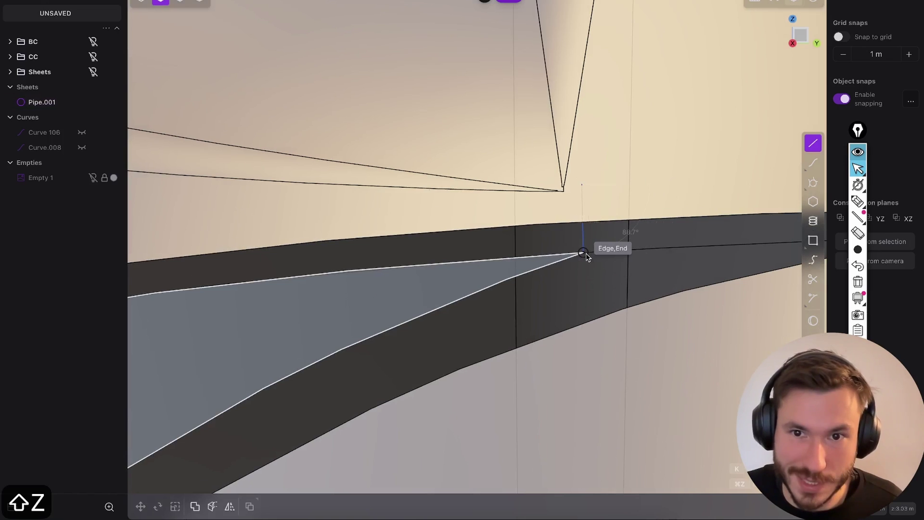
{"action": "left_click", "coordinate": [584, 254]}
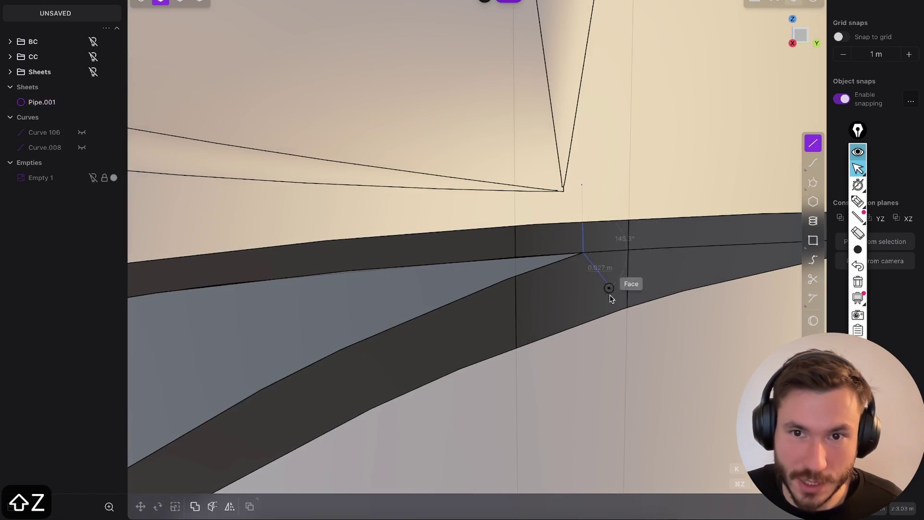
{"action": "left_click", "coordinate": [648, 282]}
{"action": "key", "text": "Return"}
{"action": "right_click_drag", "start_coordinate": [640, 283], "coordinate": [660, 210]}
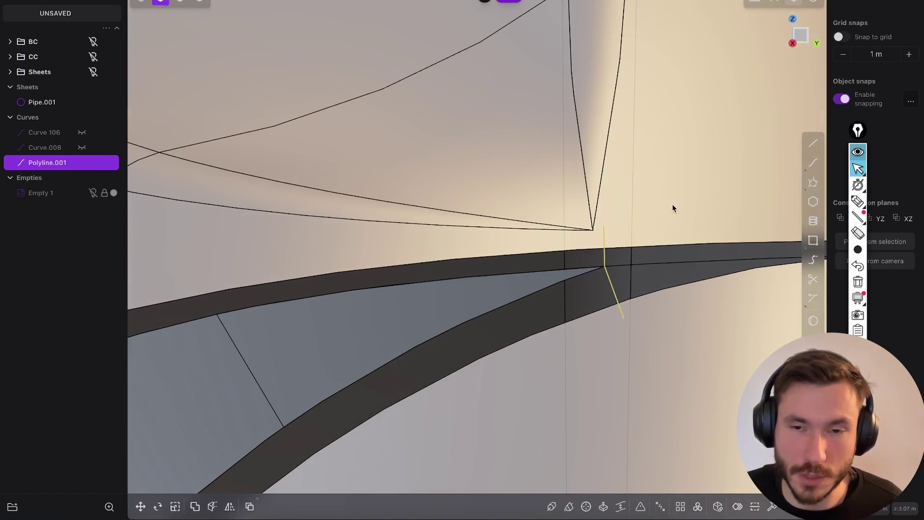
- Imprint the tip polyline onto the Pipe.001 sheet bidirectionally along vector 1, 0, 0 and delete the polyline
{"action": "key", "text": "shift+1"}
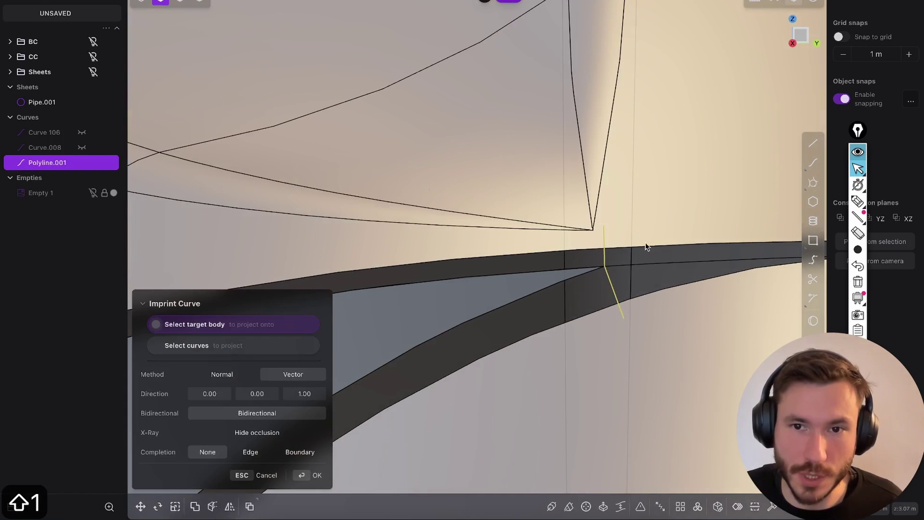
{"action": "right_click_drag", "start_coordinate": [652, 219], "coordinate": [683, 222]}
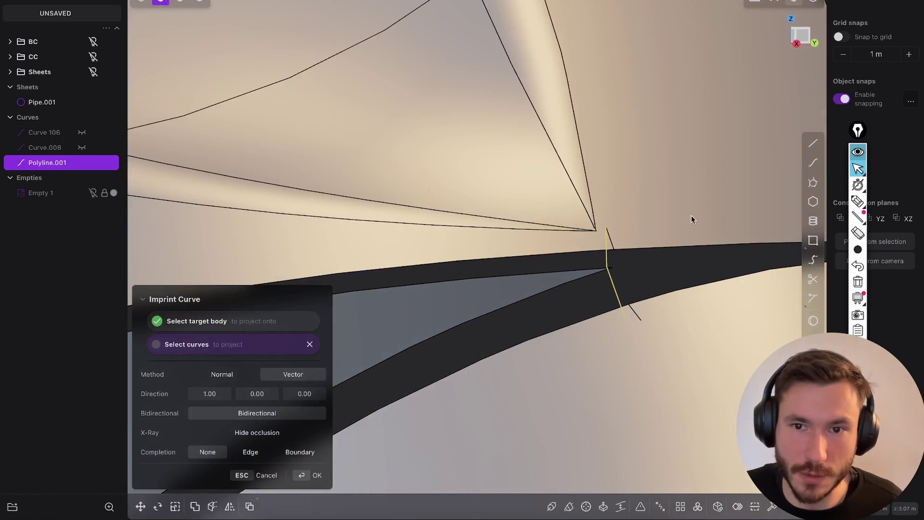
{"action": "key", "text": "Return"}
{"action": "key", "text": "x"}
- Try to loft the inner sheet's lower edge near the tip to the facing lower body sheet edge with G1 continuity
{"action": "right_click_drag", "start_coordinate": [619, 231], "coordinate": [448, 258]}
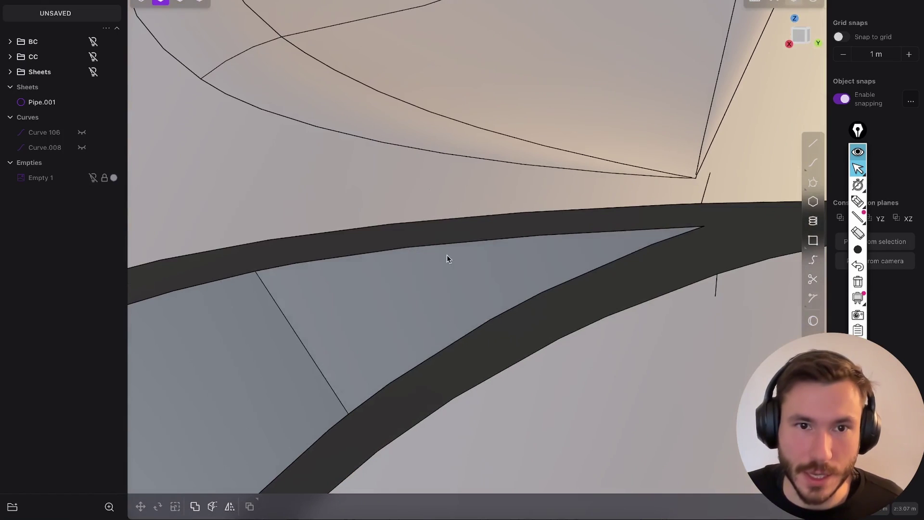
{"action": "left_click", "coordinate": [328, 262]}
{"action": "key", "text": "2"}
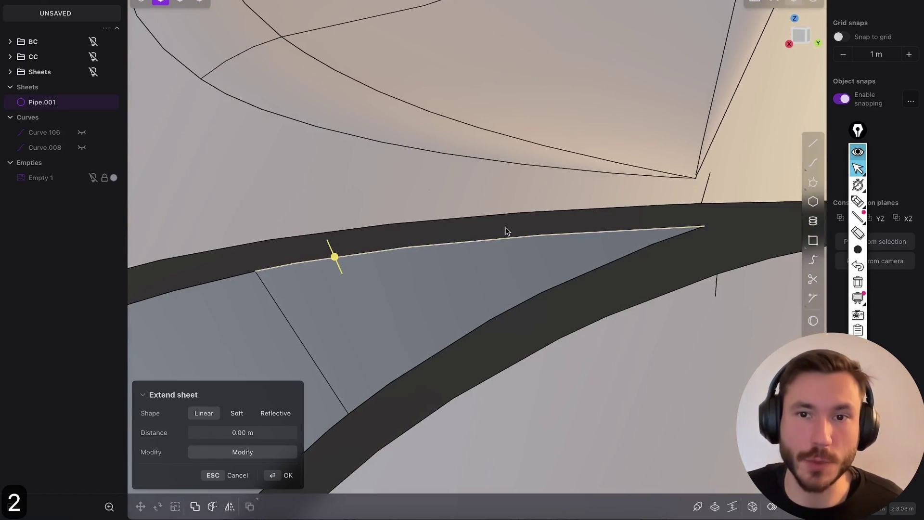
{"action": "right_click_drag", "start_coordinate": [505, 231], "coordinate": [447, 236]}
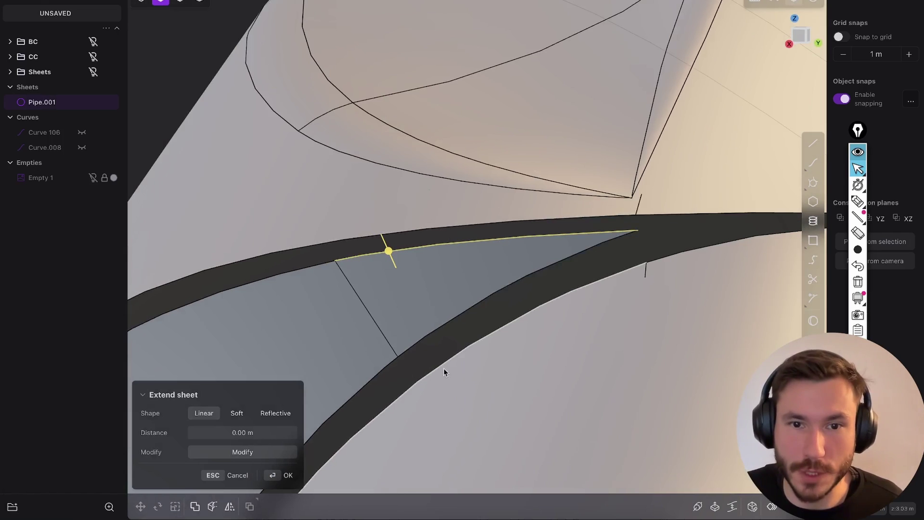
{"action": "left_click", "coordinate": [380, 329]}
{"action": "right_click_drag", "start_coordinate": [483, 349], "coordinate": [578, 332]}
{"action": "left_click", "coordinate": [481, 313]}
{"action": "right_click_drag", "start_coordinate": [462, 351], "coordinate": [498, 360]}
{"action": "left_click", "coordinate": [518, 341]}
{"action": "right_click_drag", "start_coordinate": [548, 304], "coordinate": [563, 207]}
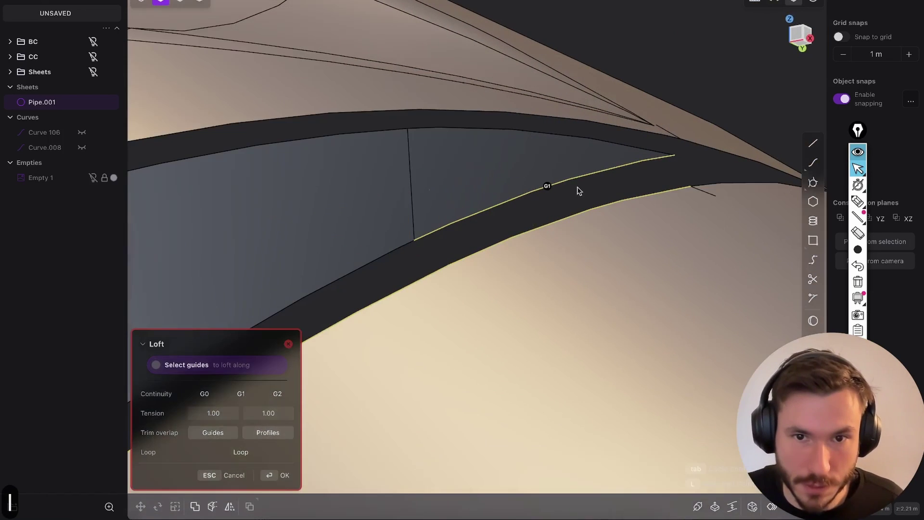
{"action": "right_click_drag", "start_coordinate": [474, 260], "coordinate": [435, 268]}
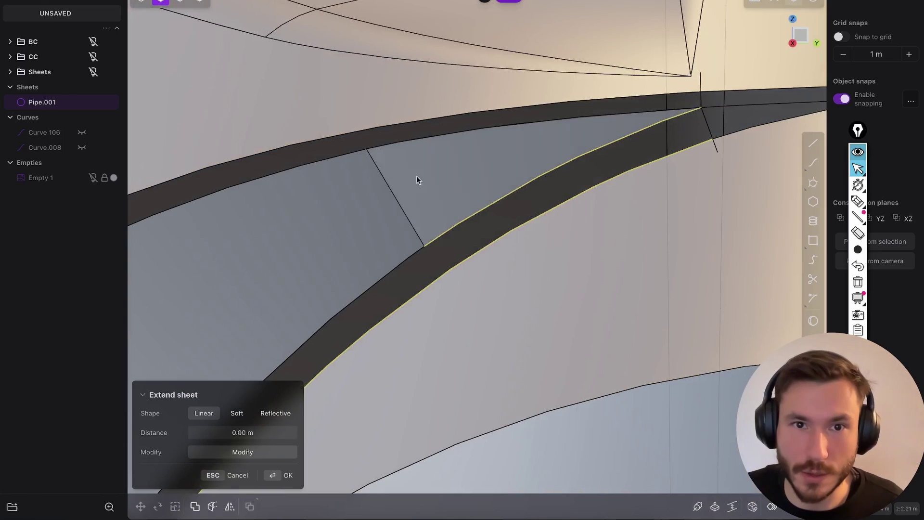
{"action": "right_click_drag", "start_coordinate": [481, 171], "coordinate": [427, 197]}
{"action": "right_click_drag", "start_coordinate": [414, 143], "coordinate": [428, 149]}
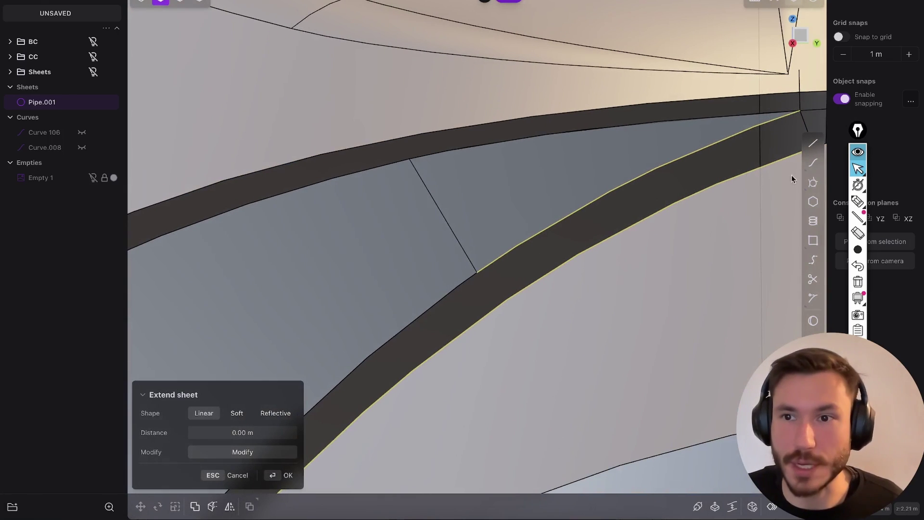
{"action": "key", "text": "Escape"}
- Draw a second polyline along the inner sheet's seam, extending across both gaps onto the upper and lower body sheets
{"action": "key", "text": "shift+a"}
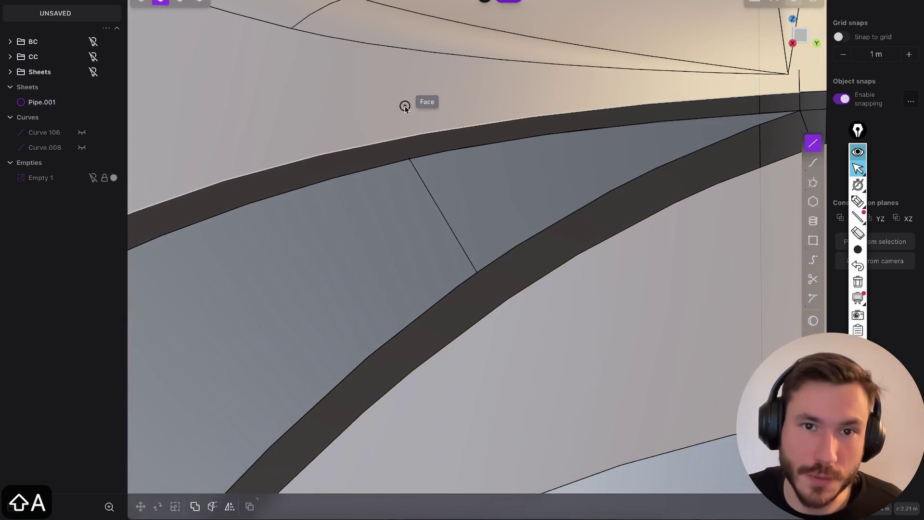
{"action": "scroll", "coordinate": [406, 121], "scroll_direction": "up", "scroll_amount": 3}
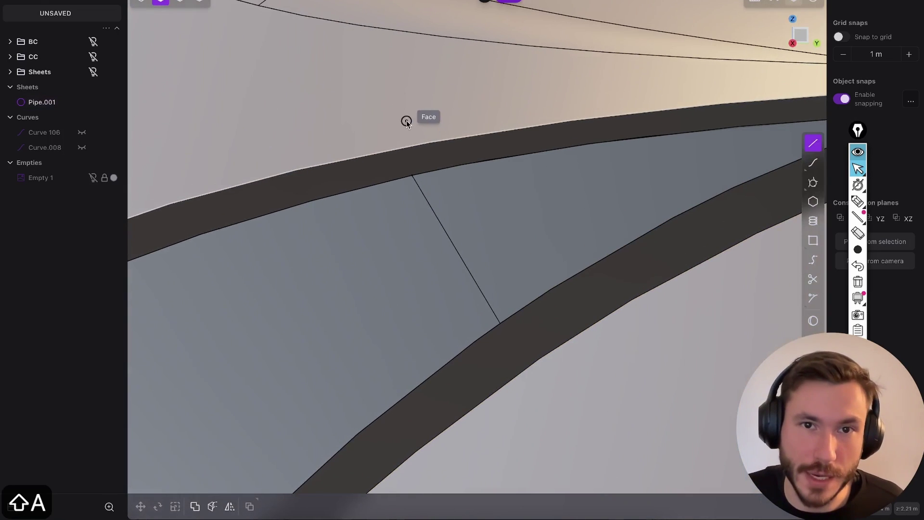
{"action": "left_click", "coordinate": [413, 175]}
{"action": "left_click", "coordinate": [501, 325]}
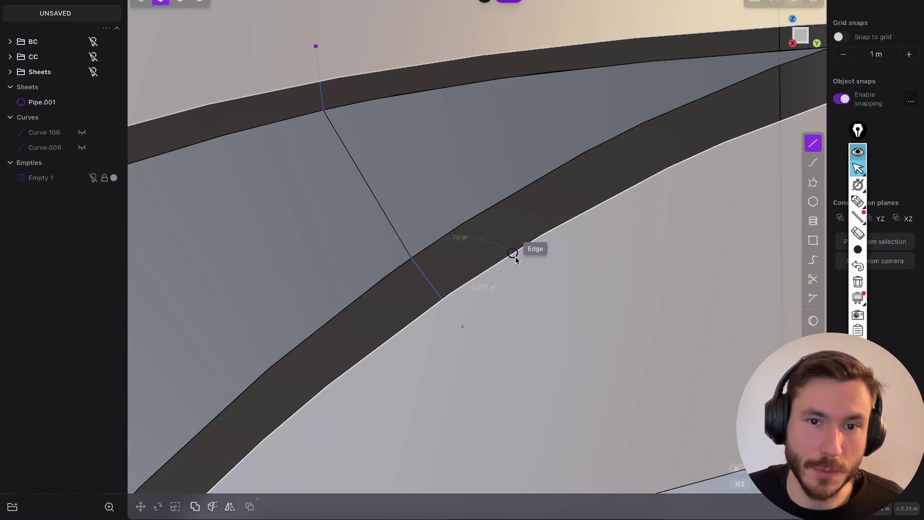
{"action": "key", "text": "Return"}
{"action": "scroll", "coordinate": [513, 273], "scroll_direction": "down", "scroll_amount": 3}
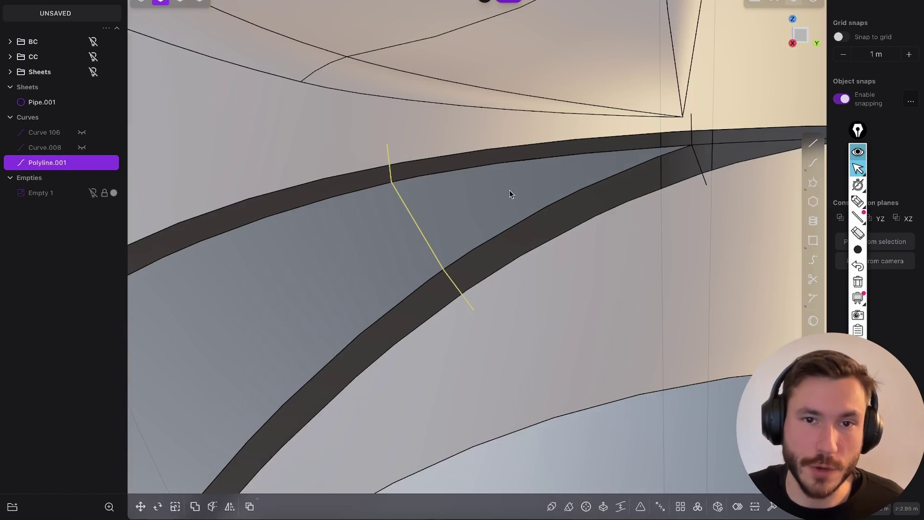
- Imprint the seam polyline onto the Pipe.001 sheet and delete the polyline
{"action": "key", "text": "shift+1"}
{"action": "left_click", "coordinate": [458, 209]}
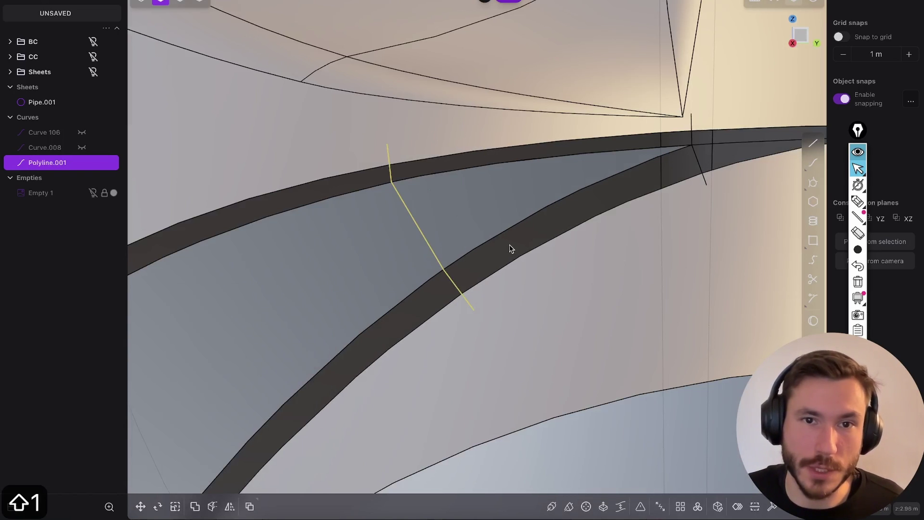
{"action": "left_click", "coordinate": [390, 176]}
{"action": "key", "text": "x"}
- Loft the upper body edge segment between the two imprinted lines to the inner sheet's upper edge near the tip
{"action": "middle_click_drag", "start_coordinate": [512, 192], "coordinate": [425, 179]}
{"action": "key", "text": "2"}
{"action": "left_click", "coordinate": [522, 153]}
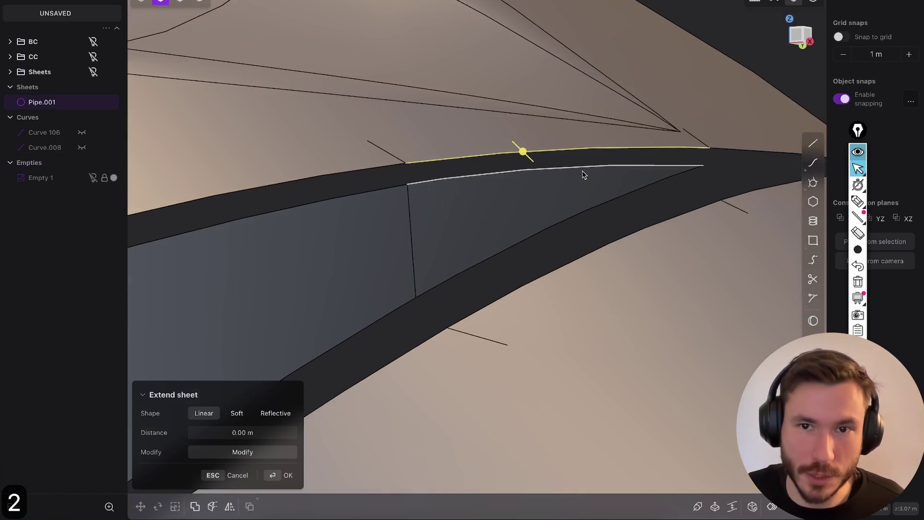
{"action": "left_click", "coordinate": [584, 172], "text": "shift"}
{"action": "key", "text": "l"}
{"action": "middle_click_drag", "start_coordinate": [717, 88], "coordinate": [535, 159]}
{"action": "right_click", "coordinate": [555, 193]}
{"action": "key", "text": "shift+e"}
{"action": "middle_click_drag", "start_coordinate": [569, 199], "coordinate": [505, 236]}
- Loft the inner sheet's lower edge near the tip to the split lower body edge, with G1 continuity on both sides
{"action": "left_click", "coordinate": [582, 239]}
{"action": "middle_click_drag", "start_coordinate": [582, 239], "coordinate": [637, 191]}
{"action": "key", "text": "shift+e"}
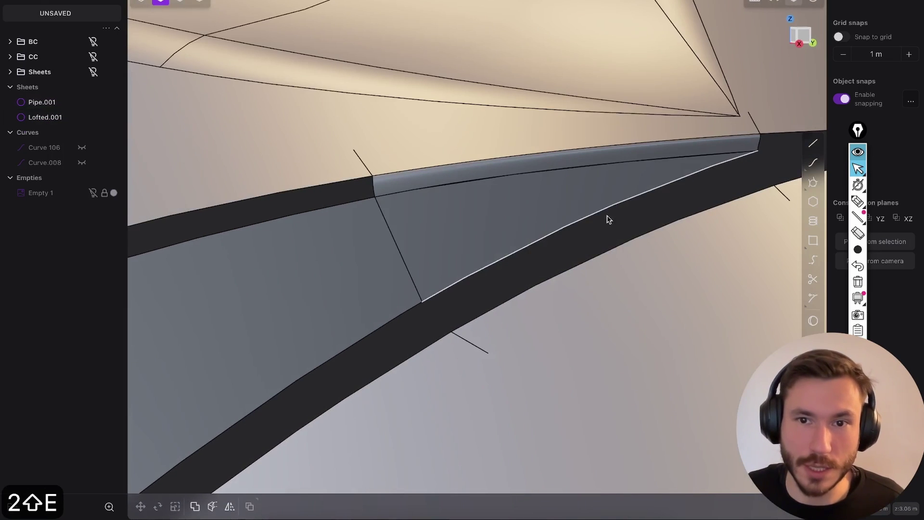
{"action": "left_click", "coordinate": [607, 218]}
{"action": "key", "text": "l"}
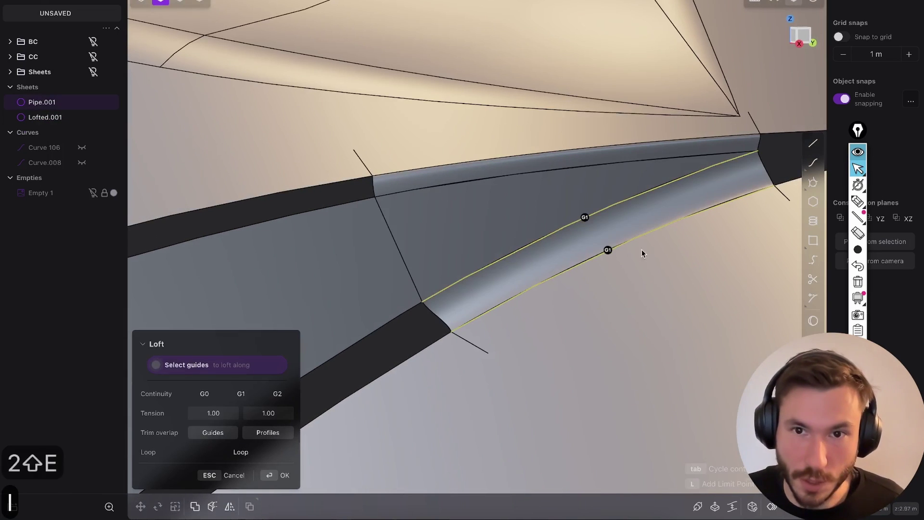
{"action": "right_click", "coordinate": [645, 262]}
- Join Pipe.001, Lofted.001 and Lofted.002 into one sheet and check the blended strips with surface edges hidden
{"action": "key", "text": "4"}
{"action": "left_click", "coordinate": [460, 171]}
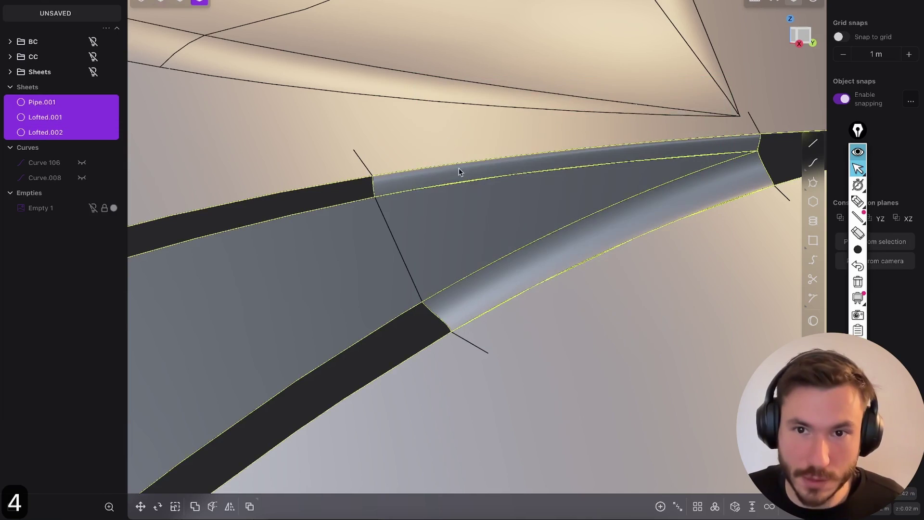
{"action": "key", "text": "j"}
{"action": "middle_click_drag", "start_coordinate": [576, 221], "coordinate": [681, 157]}
{"action": "key", "text": "shift+e"}
{"action": "middle_click_drag", "start_coordinate": [496, 339], "coordinate": [517, 291], "text": "shift"}
{"action": "scroll", "coordinate": [586, 144], "scroll_direction": "down", "scroll_amount": 5}
{"action": "mouse_move", "coordinate": [585, 144]}
{"action": "middle_mouse_down"}
{"action": "mouse_move", "coordinate": [534, 212]}
{"action": "mouse_move", "coordinate": [536, 251]}
{"action": "mouse_move", "coordinate": [589, 162]}
{"action": "middle_mouse_up"}
{"action": "key", "text": "shift+e"}
- Loft the long gap between the inner sheet's outer edge and the facing body edge, and inspect the upper end with surface edges hidden
{"action": "scroll", "coordinate": [403, 187], "scroll_direction": "up", "scroll_amount": 3}
{"action": "key", "text": "2"}
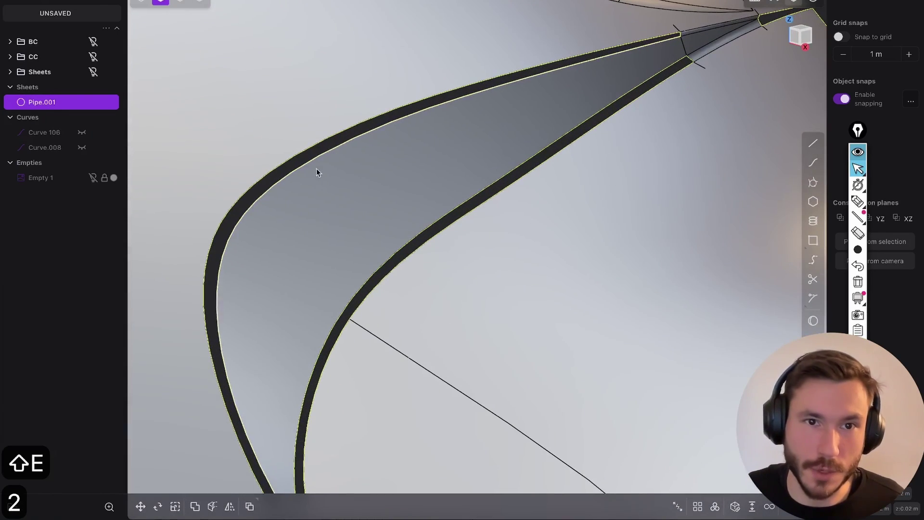
{"action": "left_click", "coordinate": [316, 158]}
{"action": "left_click", "coordinate": [366, 121]}
{"action": "key", "text": "l"}
{"action": "middle_click_drag", "start_coordinate": [367, 123], "coordinate": [558, 175]}
{"action": "key", "text": "Return"}
{"action": "key", "text": "shift+e"}
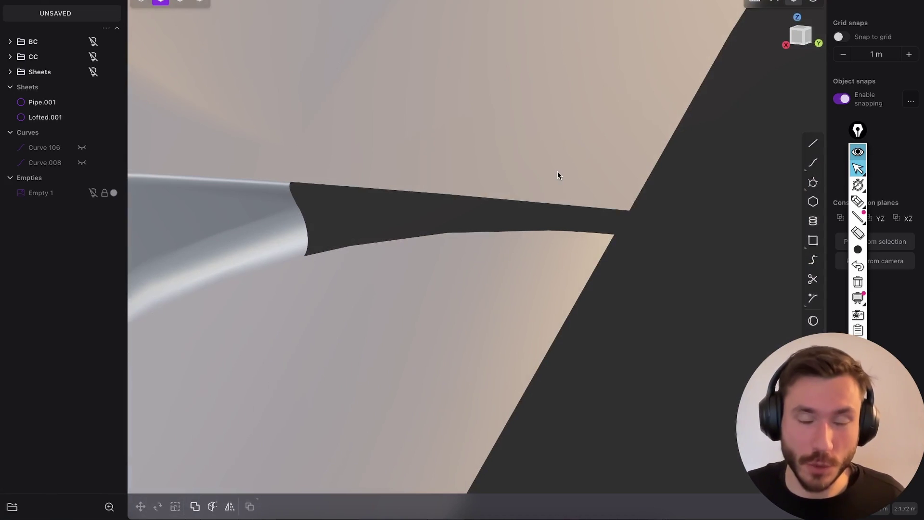
{"action": "middle_click_drag", "start_coordinate": [378, 249], "coordinate": [464, 308], "text": "shift"}
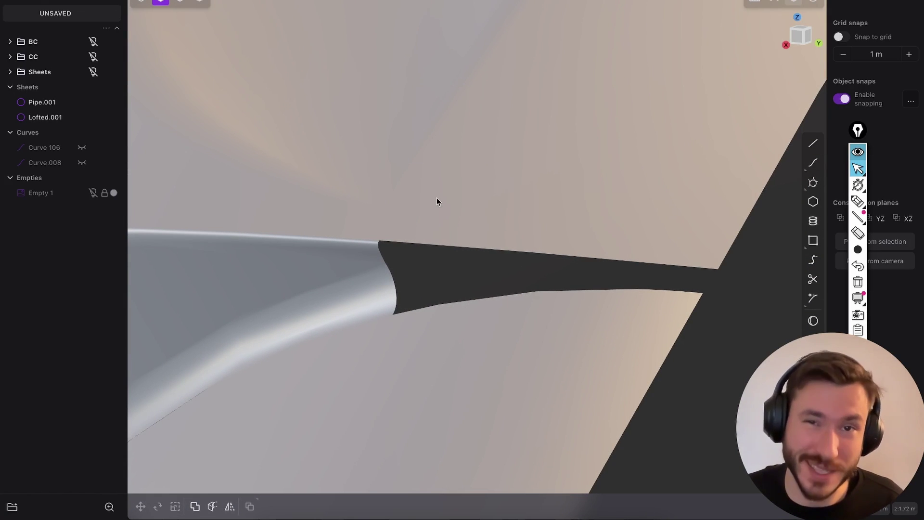
{"action": "mouse_move", "coordinate": [435, 272]}
{"action": "middle_mouse_down"}
{"action": "mouse_move", "coordinate": [459, 233]}
{"action": "mouse_move", "coordinate": [657, 103]}
{"action": "mouse_move", "coordinate": [182, 309]}
{"action": "mouse_move", "coordinate": [463, 171]}
{"action": "mouse_move", "coordinate": [385, 248]}
{"action": "mouse_move", "coordinate": [420, 171]}
{"action": "middle_mouse_up"}
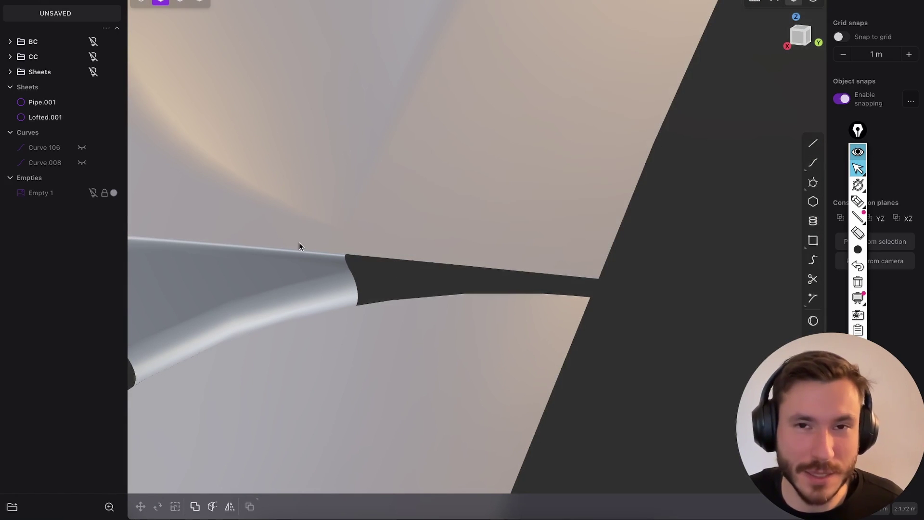
- Show the surface edges and examine the open gap between the upper and lower body at the tip
{"action": "scroll", "coordinate": [315, 277], "scroll_direction": "up", "scroll_amount": 3}
{"action": "middle_click_drag", "start_coordinate": [399, 237], "coordinate": [396, 258]}
{"action": "key", "text": "shift+e"}
{"action": "key", "text": "2"}
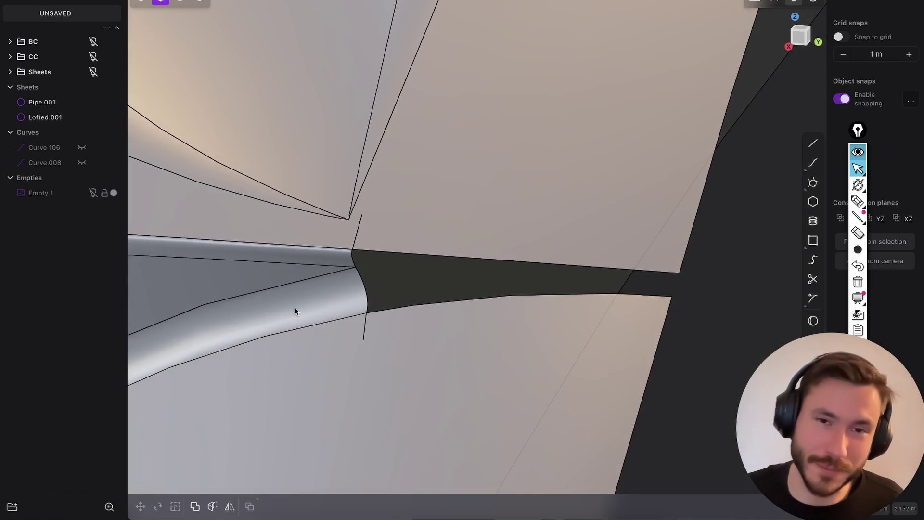
{"action": "middle_click_drag", "start_coordinate": [435, 182], "coordinate": [486, 64]}
{"action": "middle_click_drag", "start_coordinate": [392, 250], "coordinate": [445, 233], "text": "shift"}
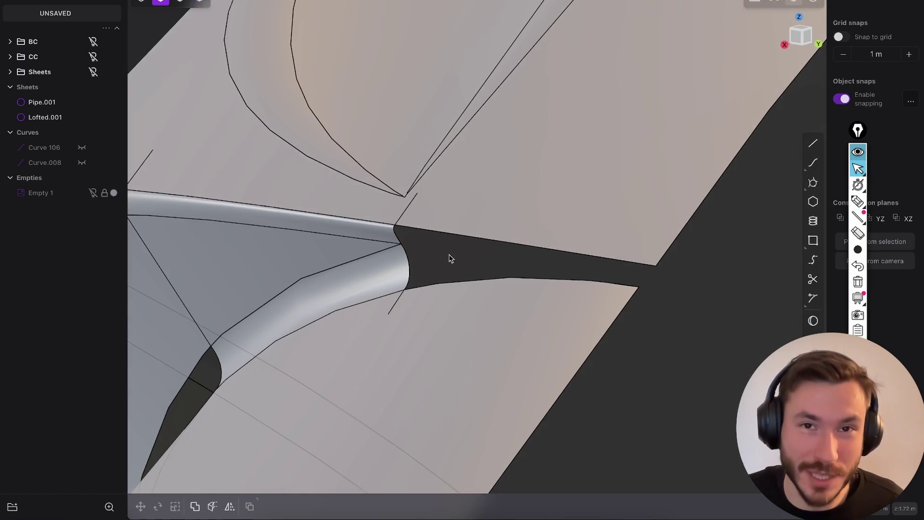
{"action": "middle_click_drag", "start_coordinate": [513, 216], "coordinate": [443, 154], "text": "shift"}
{"action": "middle_click_drag", "start_coordinate": [413, 200], "coordinate": [558, 208]}
- Create a bridge curve between the upper and lower outer body edges across the open end of the tip gap
{"action": "key", "text": "2"}
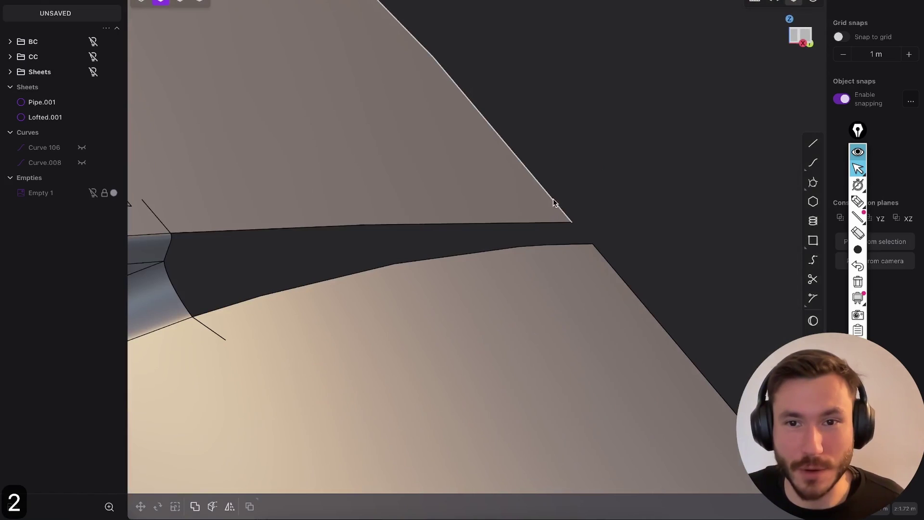
{"action": "left_click", "coordinate": [556, 208]}
{"action": "scroll", "coordinate": [529, 287], "scroll_direction": "down", "scroll_amount": 8}
{"action": "mouse_move", "coordinate": [529, 288]}
{"action": "middle_mouse_down"}
{"action": "mouse_move", "coordinate": [461, 345]}
{"action": "mouse_move", "coordinate": [525, 292]}
{"action": "middle_mouse_up"}
{"action": "scroll", "coordinate": [528, 292], "scroll_direction": "up", "scroll_amount": 10}
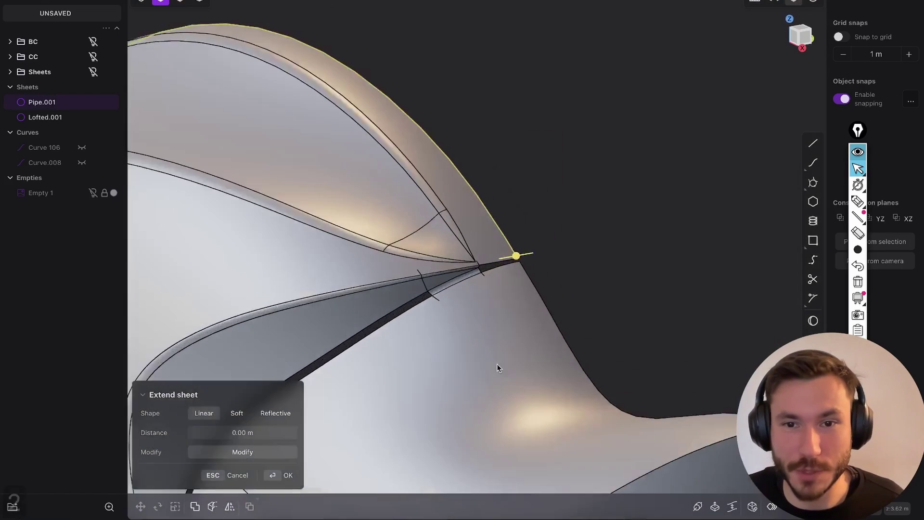
{"action": "middle_click_drag", "start_coordinate": [412, 202], "coordinate": [465, 237], "text": "shift"}
{"action": "scroll", "coordinate": [465, 237], "scroll_direction": "up", "scroll_amount": 5}
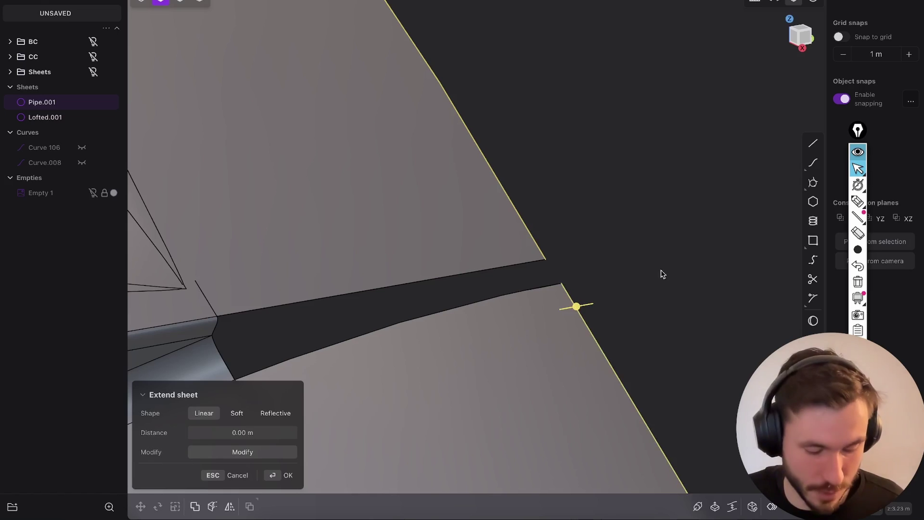
{"action": "key", "text": "shift+b"}
{"action": "key", "text": "Tab"}
{"action": "key", "text": "Tab"}
{"action": "key", "text": "Return"}
- Extrude the bridge curve freestyle about 0.05 m outward into a small sheet, and delete the bridge curve
{"action": "key", "text": "e"}
{"action": "middle_click_drag", "start_coordinate": [564, 281], "coordinate": [787, 100]}
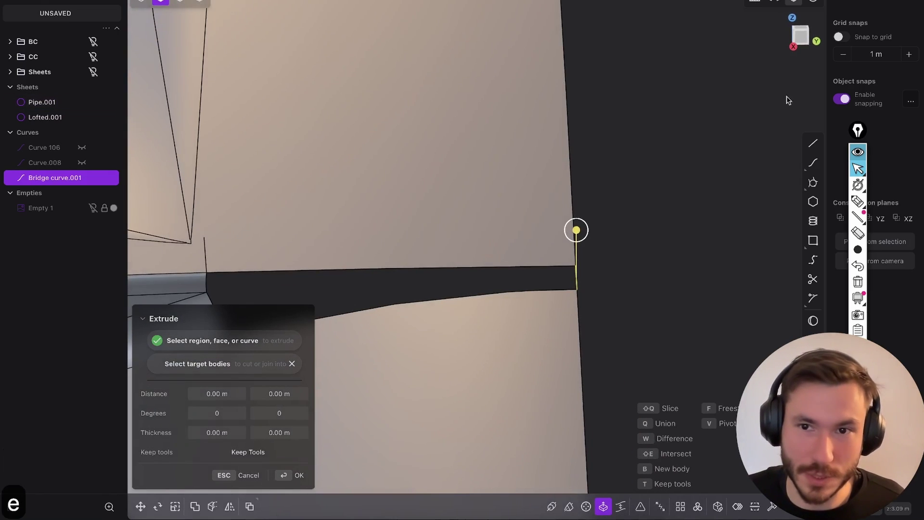
{"action": "left_click", "coordinate": [807, 40]}
{"action": "key", "text": "f"}
{"action": "left_click", "coordinate": [578, 202]}
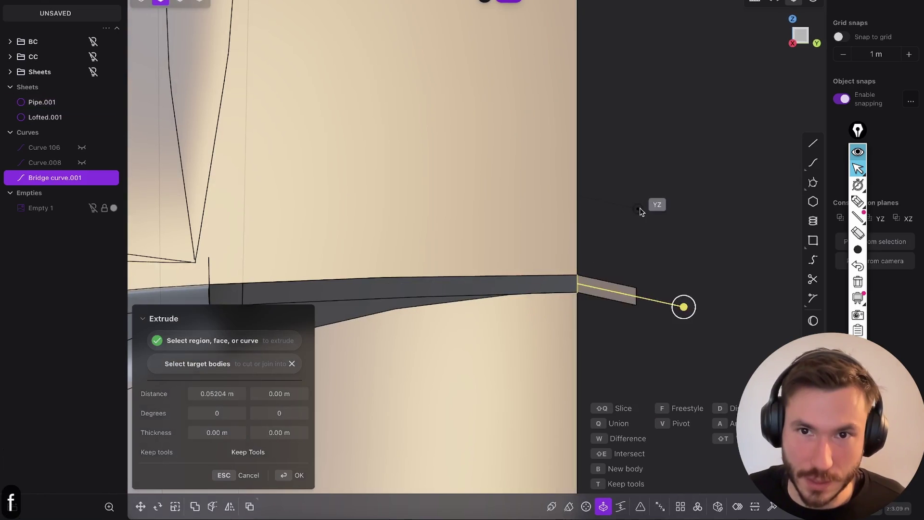
{"action": "left_click", "coordinate": [647, 204]}
{"action": "right_click", "coordinate": [642, 210]}
{"action": "middle_click_drag", "start_coordinate": [595, 267], "coordinate": [556, 338]}
{"action": "key", "text": "2"}
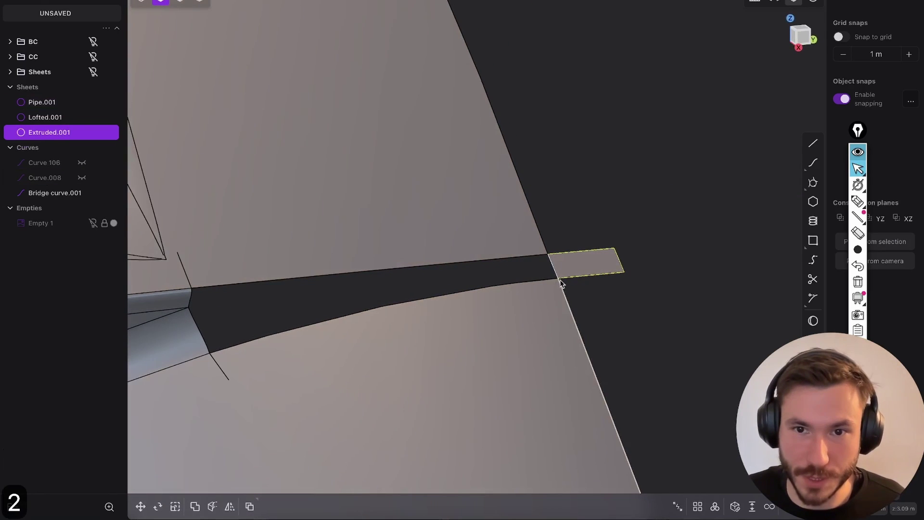
{"action": "key", "text": "x"}
- Try to patch the tip hole from its body edges, strip end edges and the extruded sheet's edge, and undo the attempt
{"action": "middle_click_drag", "start_coordinate": [553, 282], "coordinate": [360, 373]}
{"action": "middle_click_drag", "start_coordinate": [383, 315], "coordinate": [327, 205]}
{"action": "scroll", "coordinate": [327, 204], "scroll_direction": "up", "scroll_amount": 3}
{"action": "key", "text": "2"}
{"action": "left_click", "coordinate": [339, 230]}
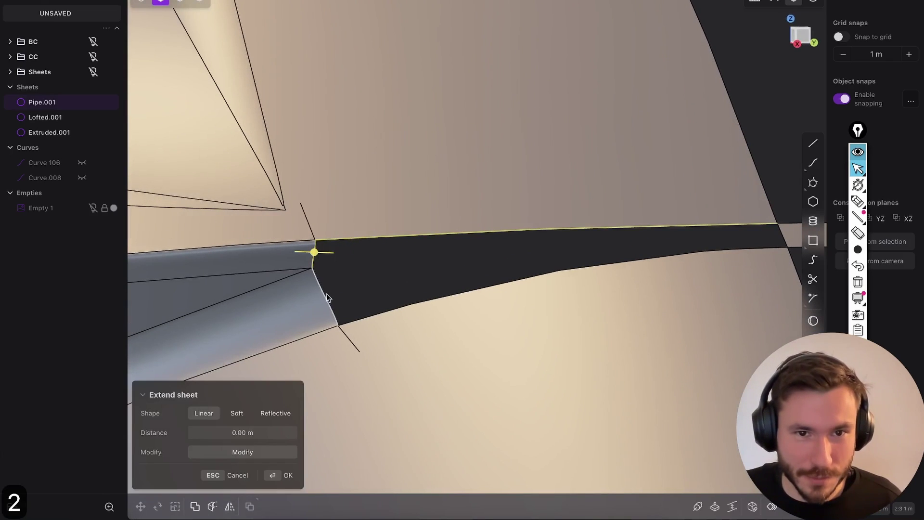
{"action": "key", "text": "f"}
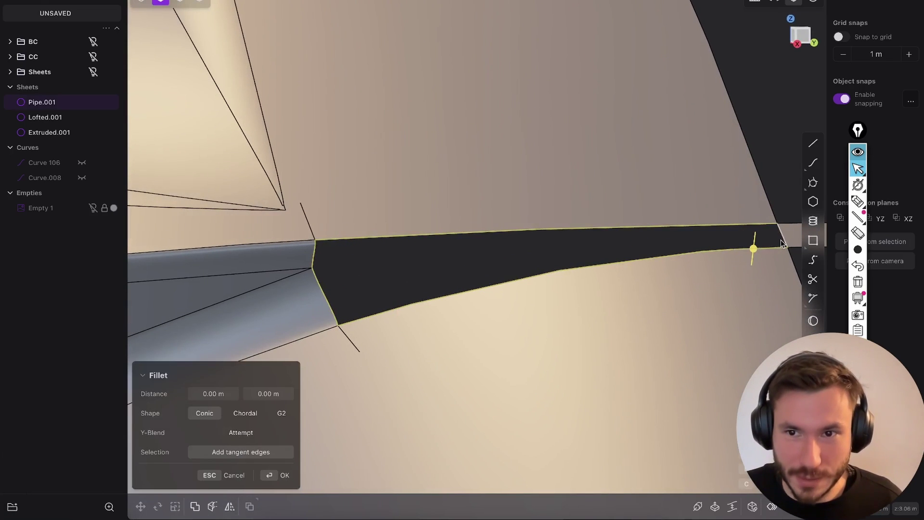
{"action": "middle_click_drag", "start_coordinate": [798, 232], "coordinate": [618, 252]}
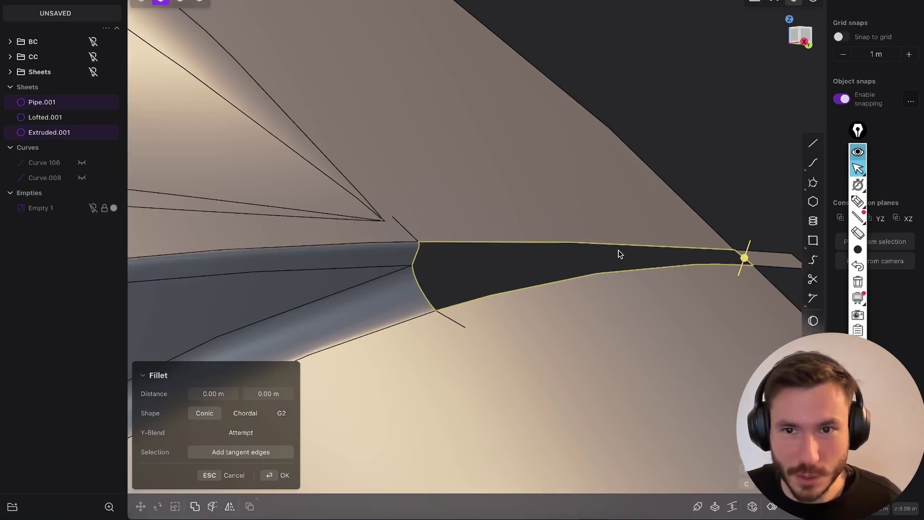
{"action": "key", "text": "shift+3"}
{"action": "middle_click_drag", "start_coordinate": [633, 207], "coordinate": [638, 205]}
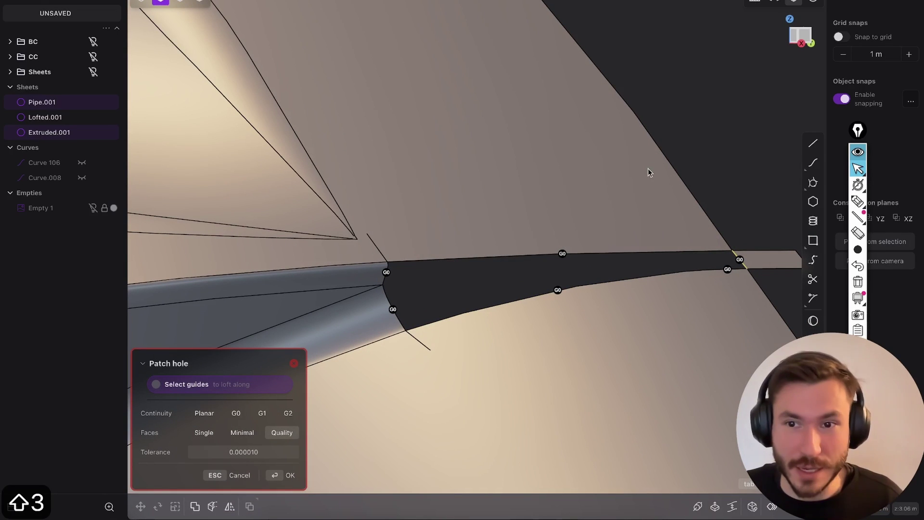
{"action": "key", "text": "Return"}
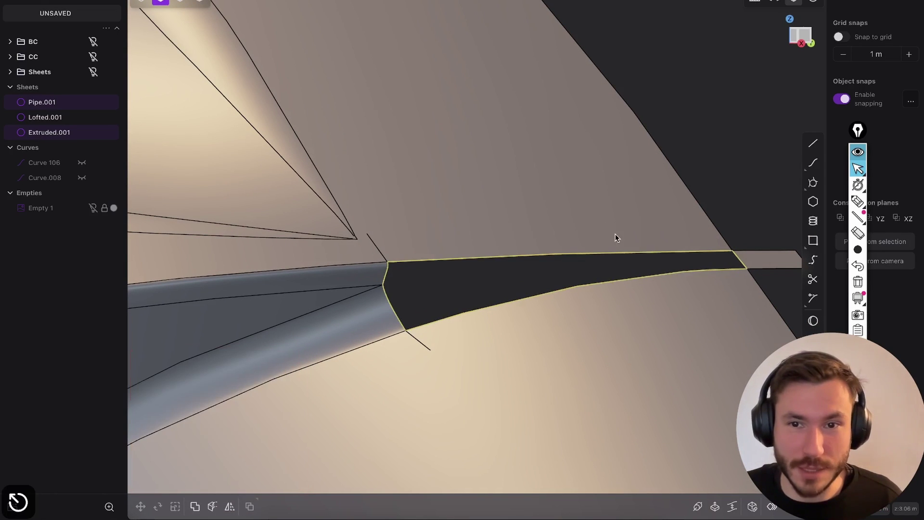
{"action": "key", "text": "super+z"}
{"action": "key", "text": "super+z"}
{"action": "key", "text": "super+z"}
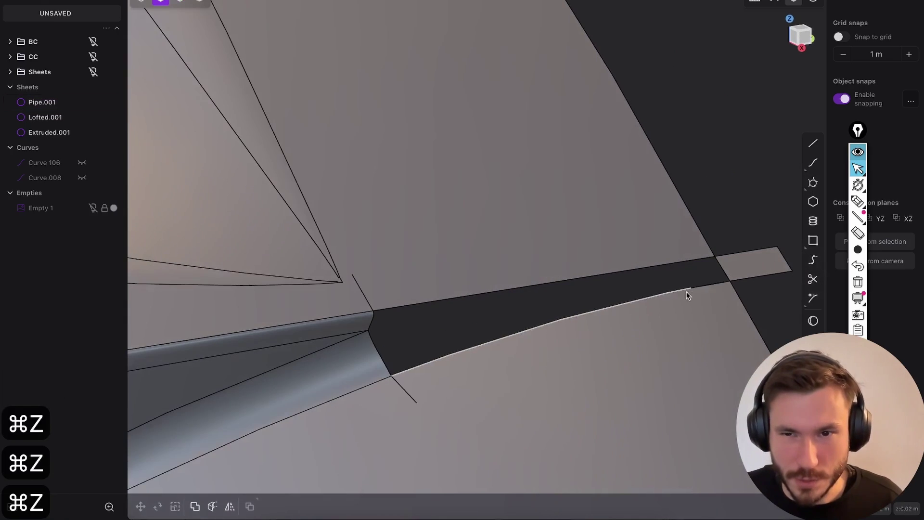
- Remove the redundant imprinted lines from the whole Pipe.001 sheet
{"action": "middle_click_drag", "start_coordinate": [686, 292], "coordinate": [646, 299]}
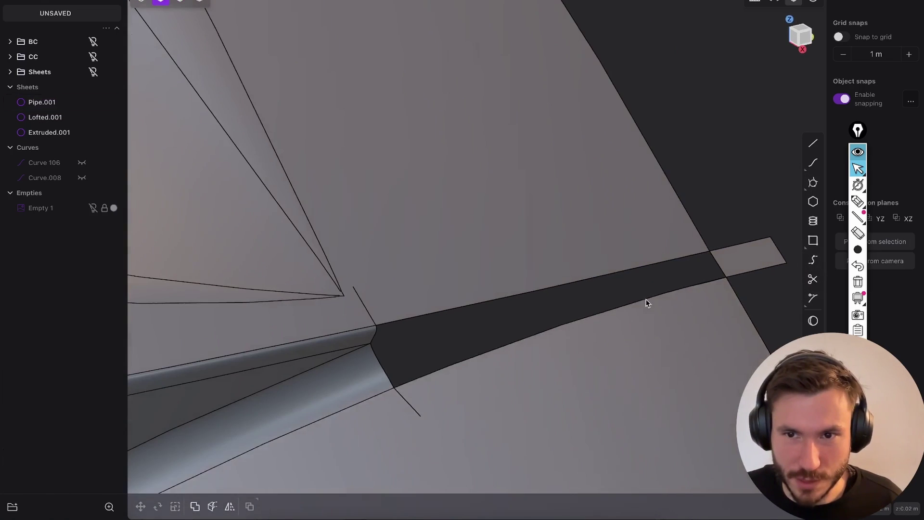
{"action": "left_click", "coordinate": [755, 303]}
{"action": "key", "text": "shift+e"}
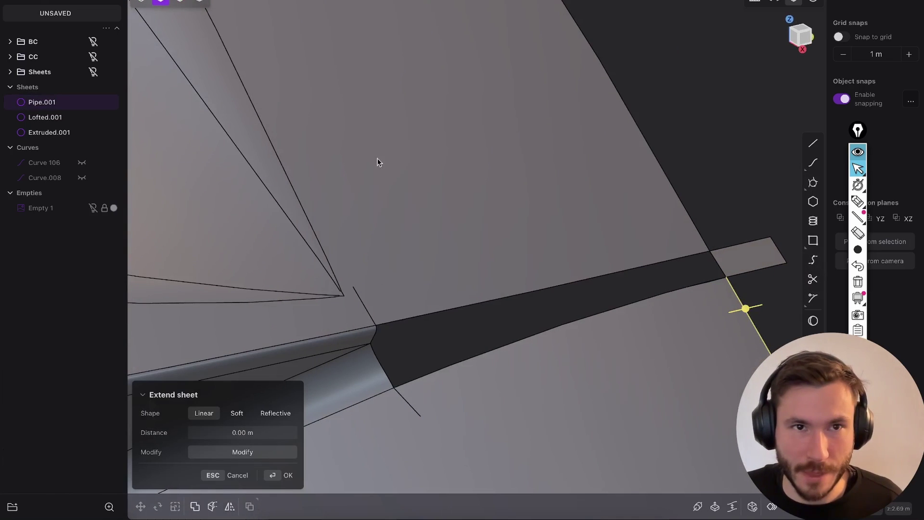
{"action": "left_click", "coordinate": [199, 2]}
{"action": "key", "text": "Escape"}
{"action": "left_click", "coordinate": [599, 215]}
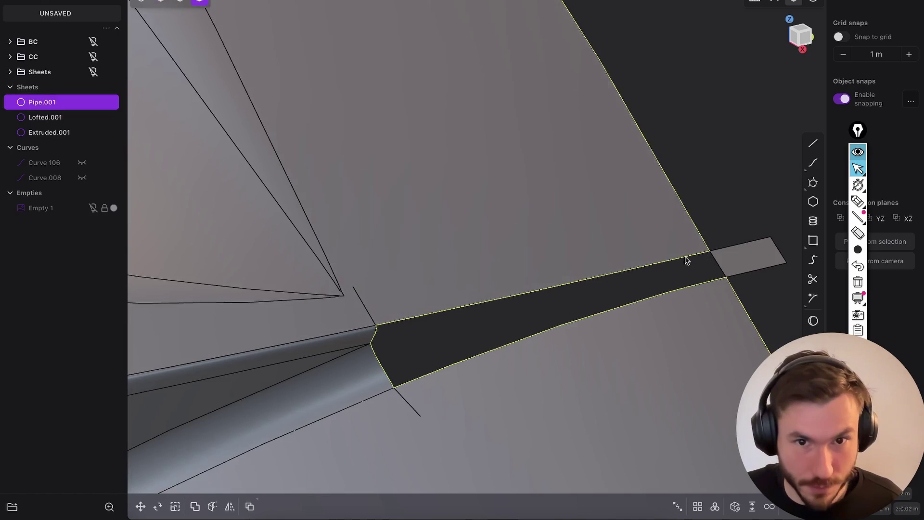
{"action": "key", "text": "super+d"}
{"action": "middle_click_drag", "start_coordinate": [572, 283], "coordinate": [499, 278]}
- Patch the tip hole between the body edges, strip end edges and extruded sheet with G1 continuity and Quality faces
{"action": "key", "text": "2"}
{"action": "middle_click_drag", "start_coordinate": [620, 311], "coordinate": [553, 324]}
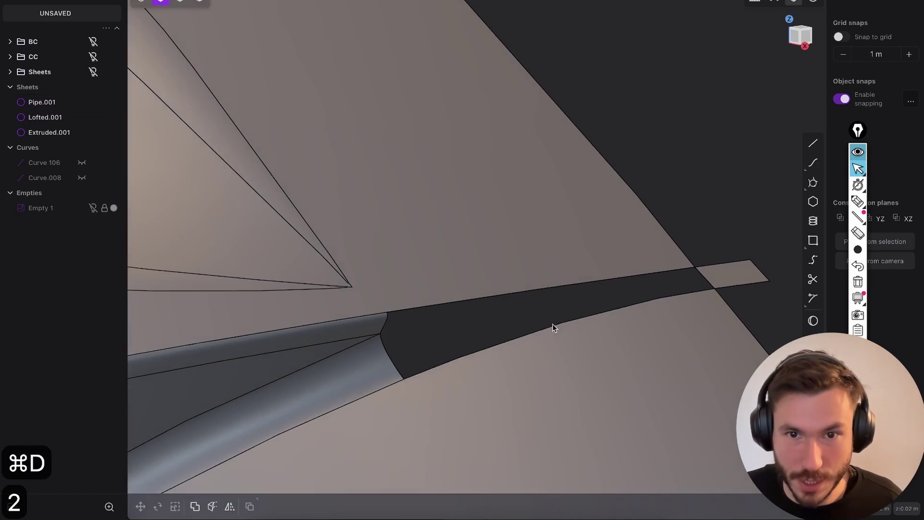
{"action": "key", "text": "2"}
{"action": "left_click", "coordinate": [577, 320]}
{"action": "left_click", "coordinate": [386, 320]}
{"action": "left_click", "coordinate": [468, 300]}
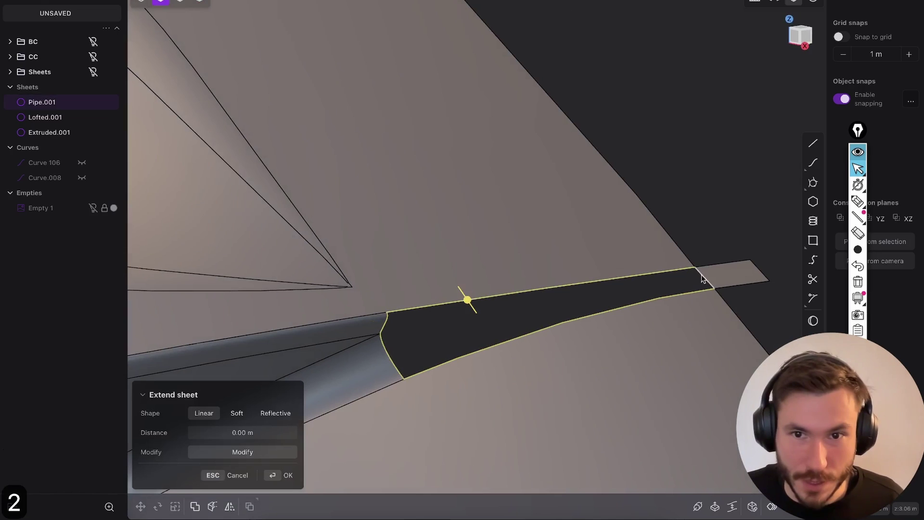
{"action": "key", "text": "shift+3"}
{"action": "middle_click_drag", "start_coordinate": [712, 255], "coordinate": [460, 224]}
{"action": "key", "text": "shift+e"}
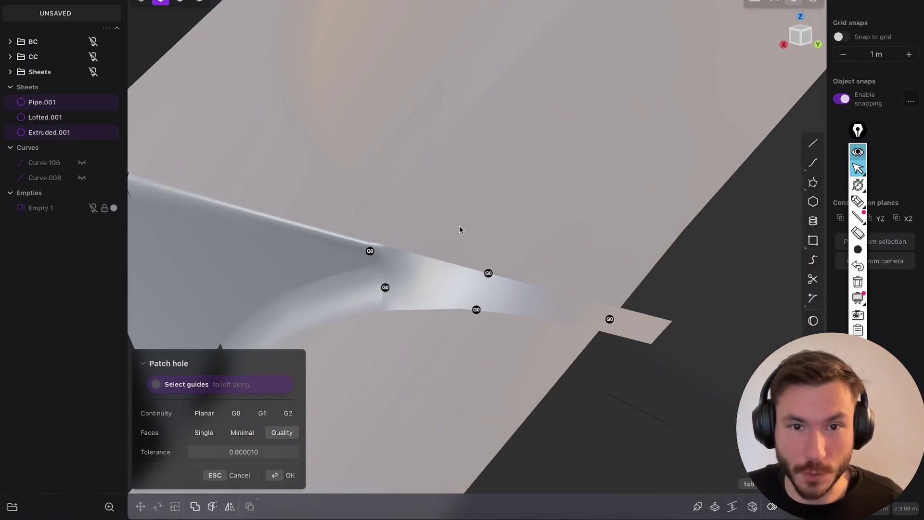
{"action": "key", "text": "Tab"}
{"action": "middle_click_drag", "start_coordinate": [533, 232], "coordinate": [472, 239]}
{"action": "scroll", "coordinate": [536, 266], "scroll_direction": "up", "scroll_amount": 5}
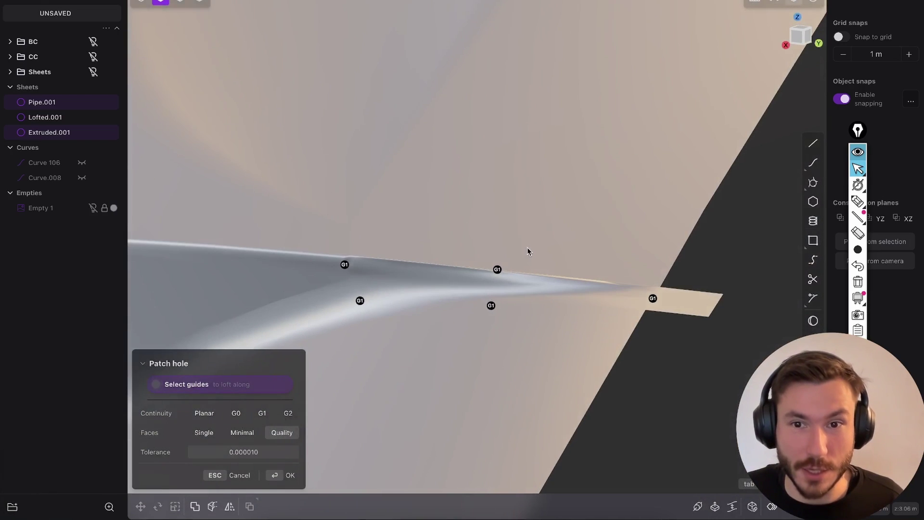
{"action": "key", "text": "Return"}
- Inspect the patched tip surface up close without surface edges, and undo the patch
{"action": "middle_click_drag", "start_coordinate": [595, 307], "coordinate": [429, 250]}
{"action": "key", "text": "shift+e"}
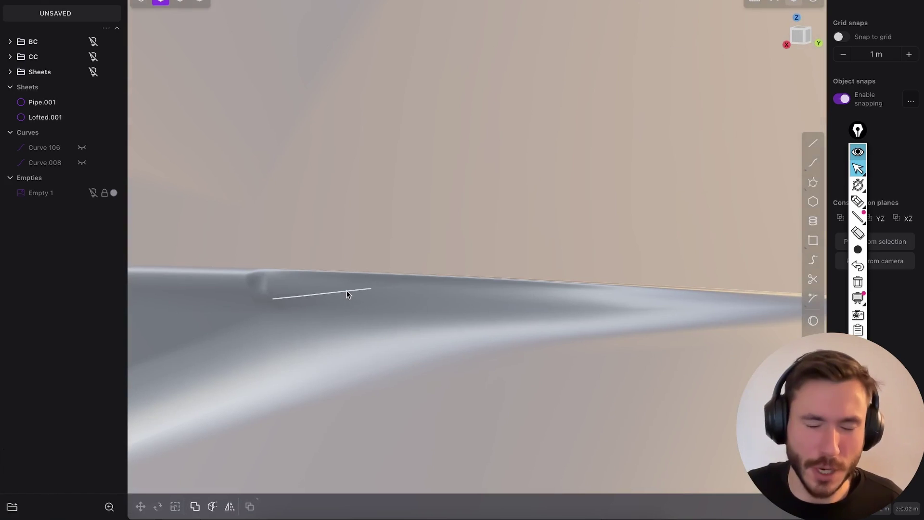
{"action": "scroll", "coordinate": [429, 204], "scroll_direction": "down", "scroll_amount": 5}
{"action": "scroll", "coordinate": [275, 385], "scroll_direction": "up", "scroll_amount": 5}
{"action": "middle_click_drag", "start_coordinate": [276, 386], "coordinate": [427, 375]}
{"action": "key", "text": "super+z"}
{"action": "key", "text": "super+z"}
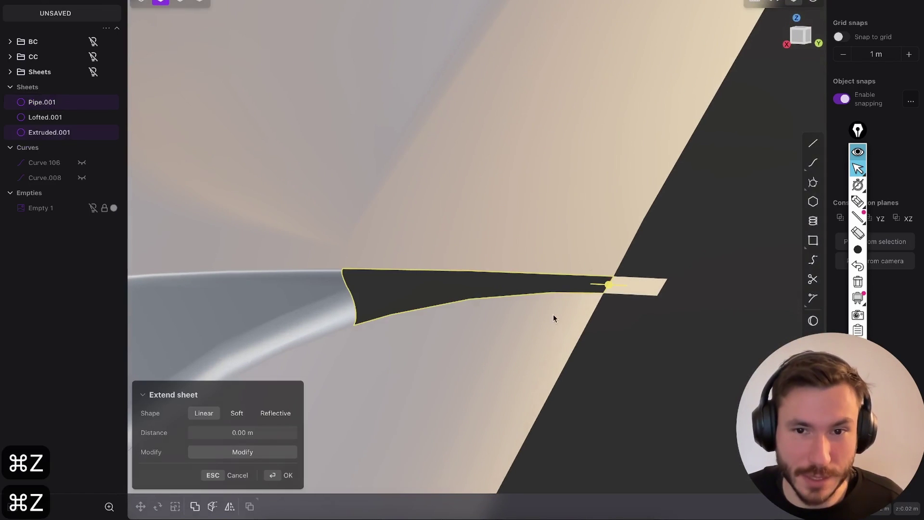
- Try to loft between the gap's upper and lower body edges with G1 continuity, using the blended strips' end edges as guides
{"action": "key", "text": "shift+e"}
{"action": "scroll", "coordinate": [366, 284], "scroll_direction": "up", "scroll_amount": 5}
{"action": "key", "text": "2"}
{"action": "left_click", "coordinate": [347, 276]}
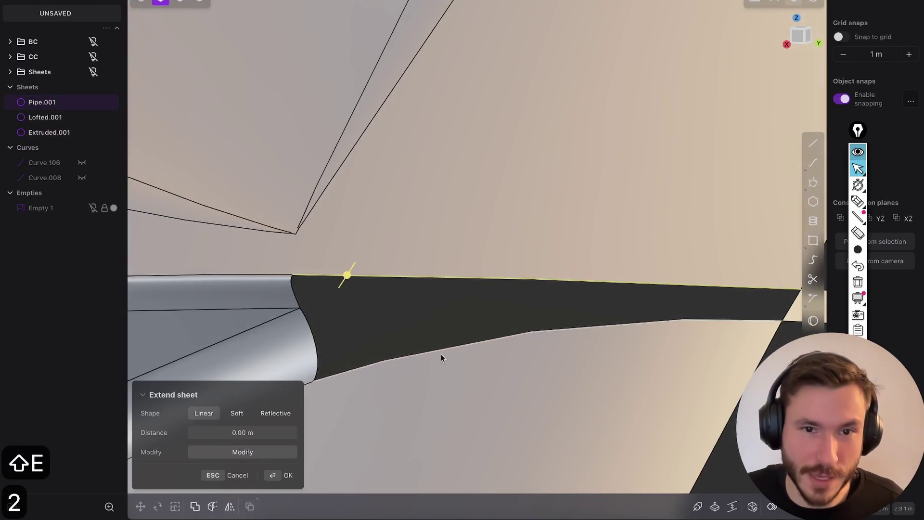
{"action": "left_click", "coordinate": [469, 346], "text": "shift"}
{"action": "key", "text": "l"}
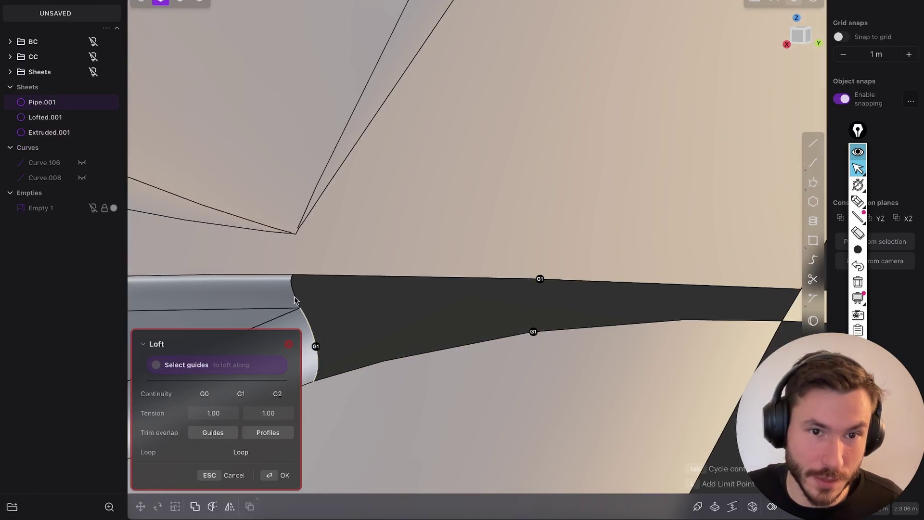
{"action": "middle_click_drag", "start_coordinate": [296, 302], "coordinate": [296, 298]}
{"action": "key", "text": "2"}
{"action": "left_click", "coordinate": [295, 297]}
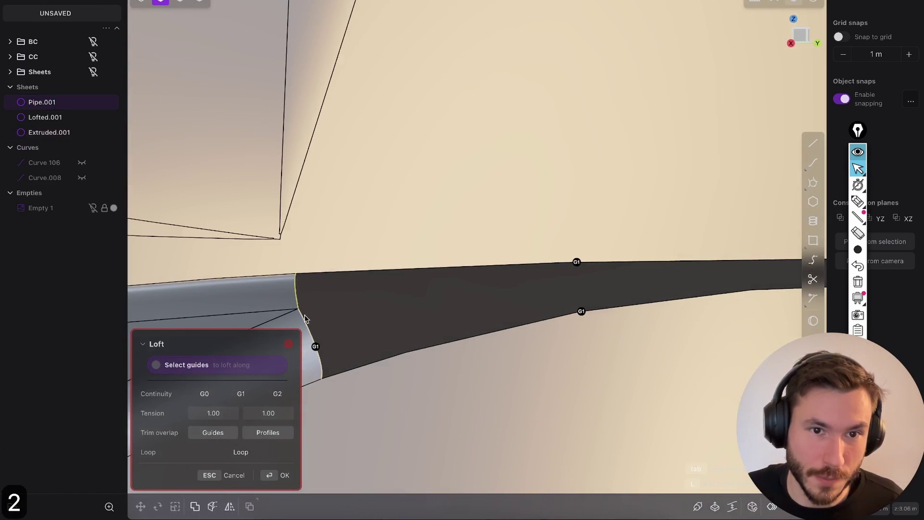
{"action": "middle_click_drag", "start_coordinate": [354, 313], "coordinate": [436, 186]}
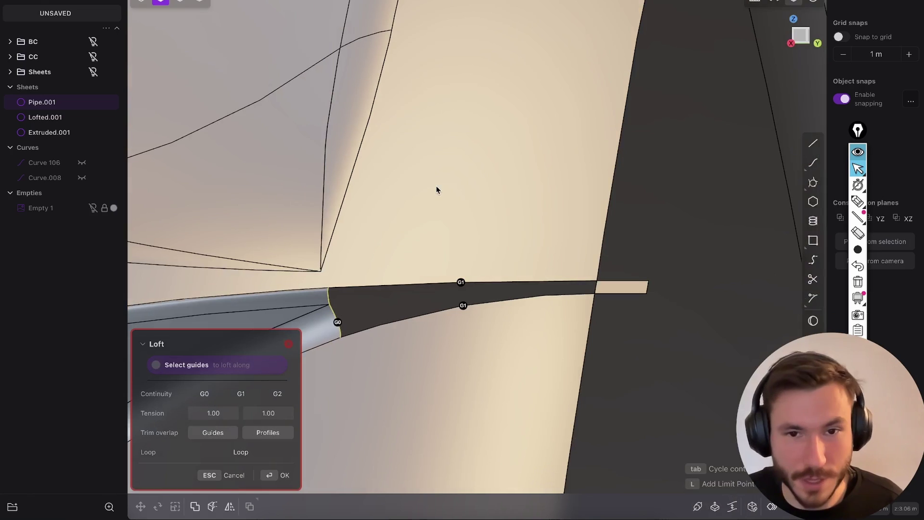
{"action": "key", "text": "Return"}
{"action": "middle_click_drag", "start_coordinate": [640, 235], "coordinate": [535, 199]}
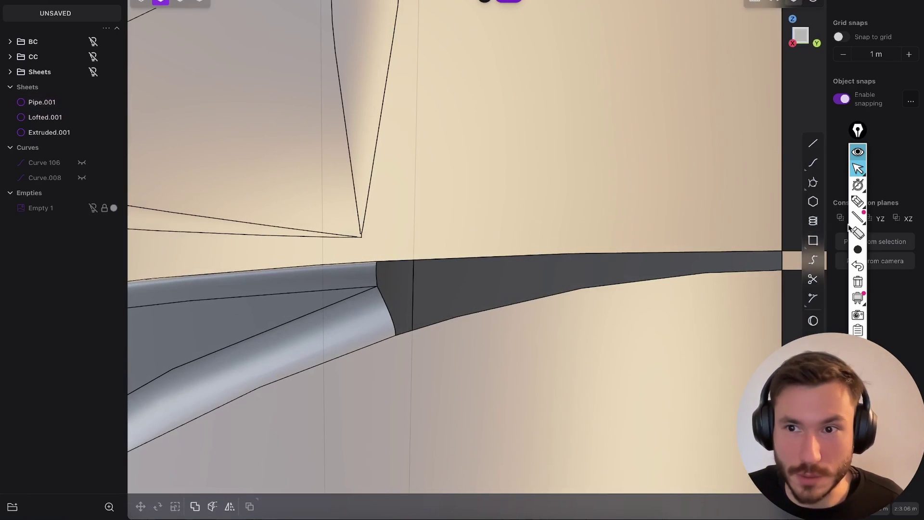
{"action": "mouse_move", "coordinate": [859, 187]}
{"action": "left_click", "coordinate": [858, 202]}
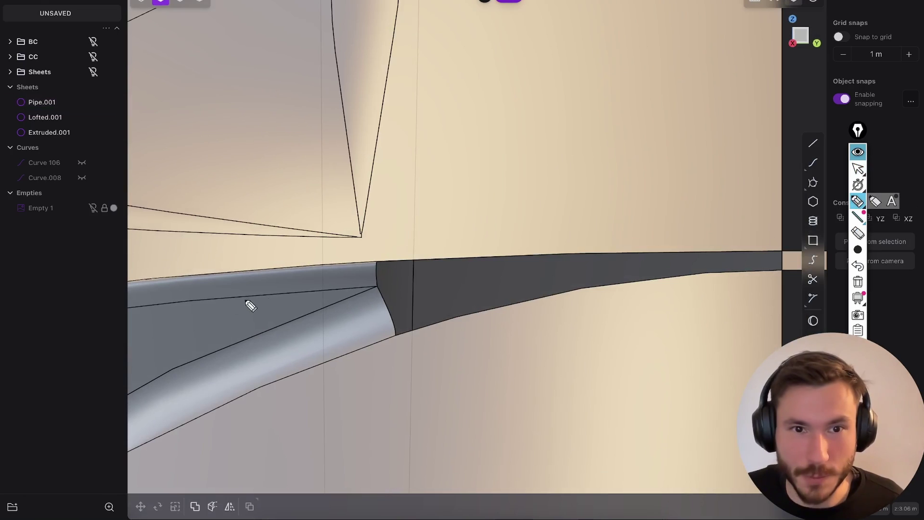
{"action": "left_click", "coordinate": [210, 283]}
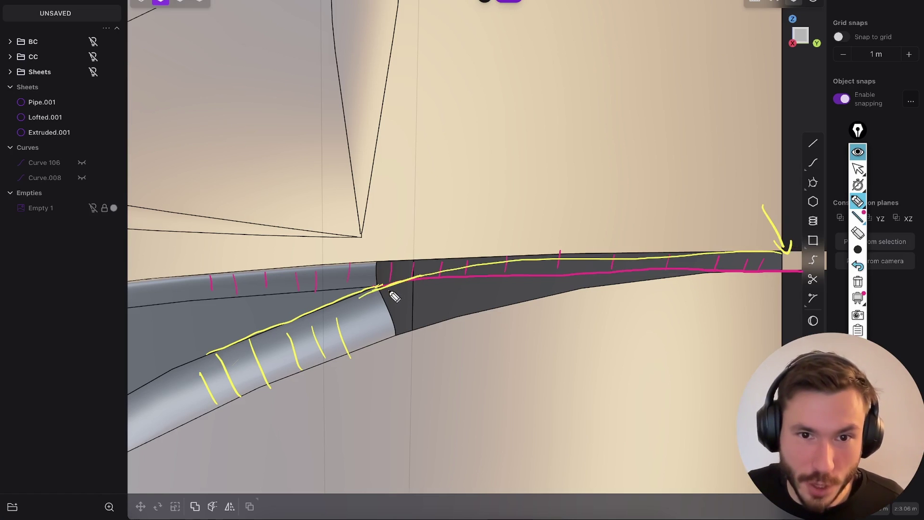
{"action": "left_click_drag", "start_coordinate": [425, 307], "coordinate": [431, 323]}
{"action": "left_click_drag", "start_coordinate": [442, 272], "coordinate": [460, 310]}
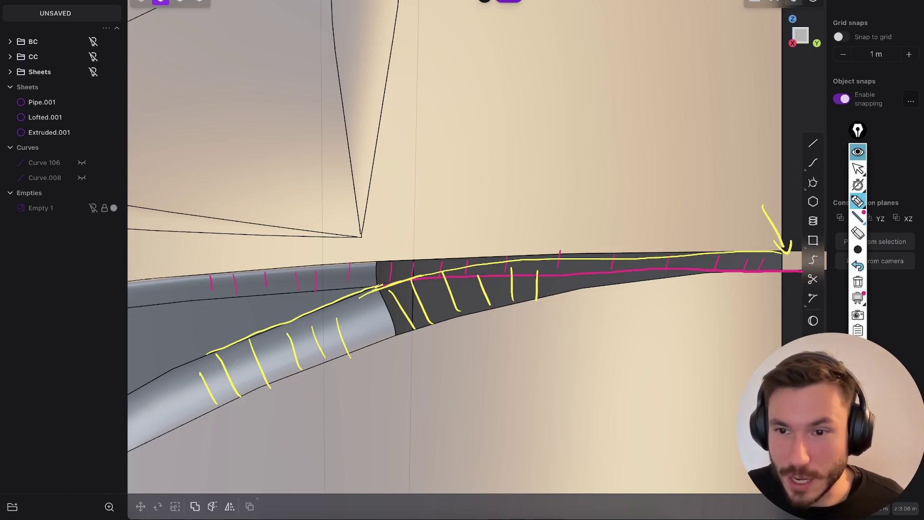
{"action": "left_click_drag", "start_coordinate": [396, 269], "coordinate": [396, 298]}
{"action": "left_click_drag", "start_coordinate": [444, 268], "coordinate": [444, 291]}
{"action": "left_click_drag", "start_coordinate": [475, 263], "coordinate": [476, 291]}
{"action": "left_click_drag", "start_coordinate": [537, 260], "coordinate": [537, 284]}
{"action": "left_click_drag", "start_coordinate": [571, 262], "coordinate": [570, 285]}
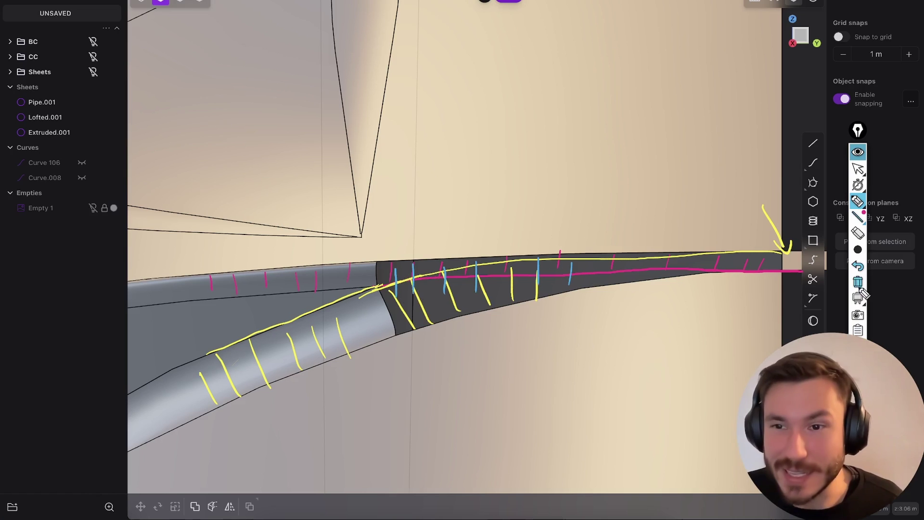
{"action": "mouse_move", "coordinate": [858, 185]}
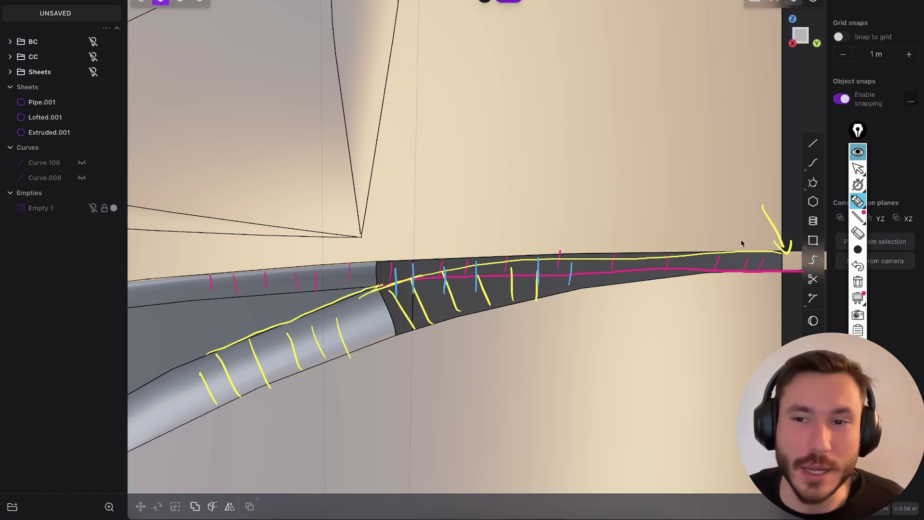
{"action": "left_click", "coordinate": [857, 283]}
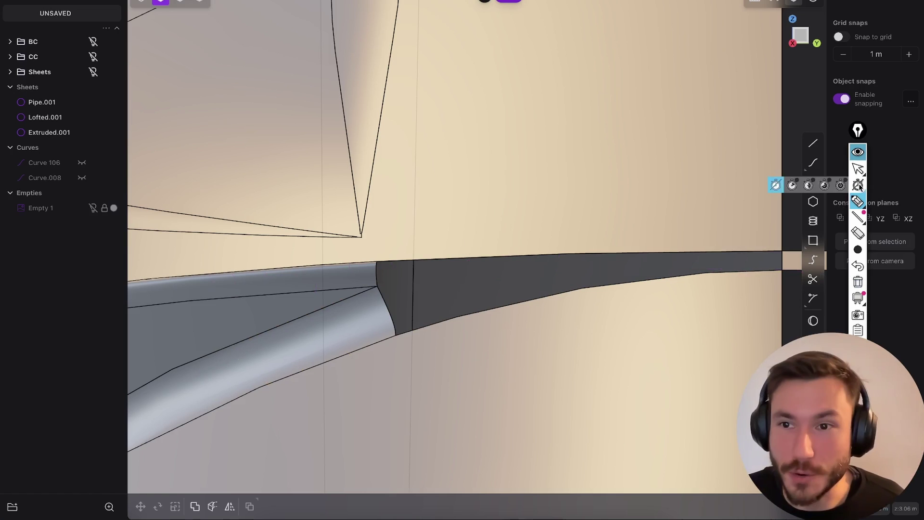
{"action": "left_click", "coordinate": [858, 167]}
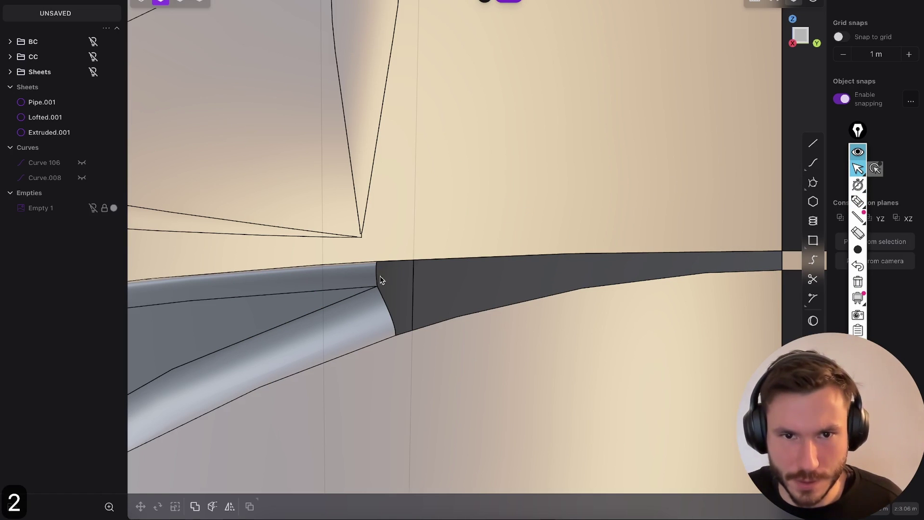
- Bridge the upper strip's lower edge to the extruded sheet's lower edge with G1 continuity at both ends
{"action": "middle_click_drag", "start_coordinate": [510, 259], "coordinate": [428, 206], "text": "shift"}
{"action": "key", "text": "2"}
{"action": "left_click", "coordinate": [265, 235]}
{"action": "middle_click_drag", "start_coordinate": [365, 257], "coordinate": [371, 280], "text": "shift"}
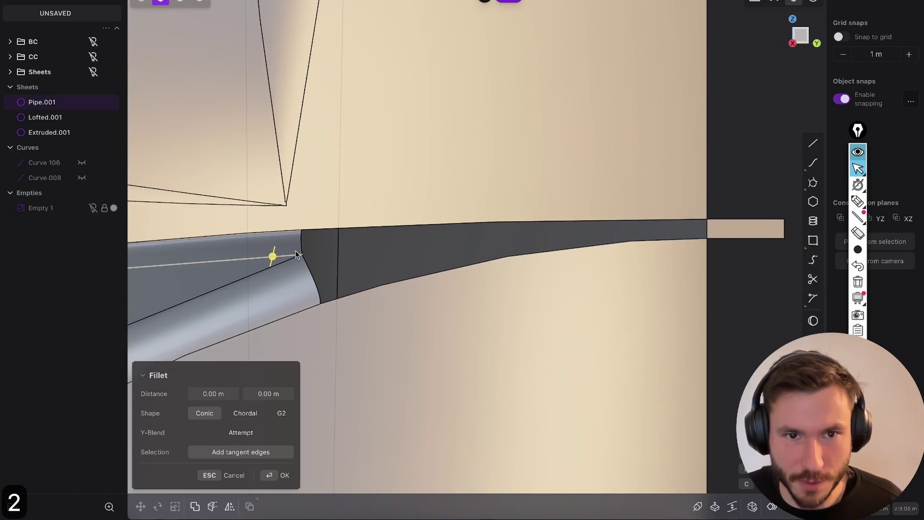
{"action": "left_click", "coordinate": [736, 238]}
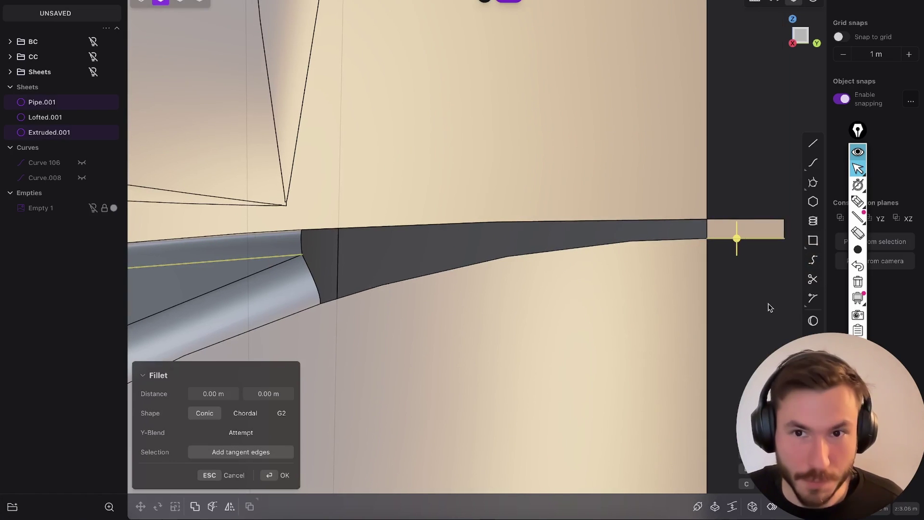
{"action": "middle_click_drag", "start_coordinate": [643, 289], "coordinate": [669, 294]}
{"action": "mouse_move", "coordinate": [645, 198]}
{"action": "middle_mouse_down"}
{"action": "mouse_move", "coordinate": [759, 122]}
{"action": "mouse_move", "coordinate": [472, 227]}
{"action": "mouse_move", "coordinate": [475, 261]}
{"action": "middle_mouse_up"}
{"action": "key", "text": "shift+b"}
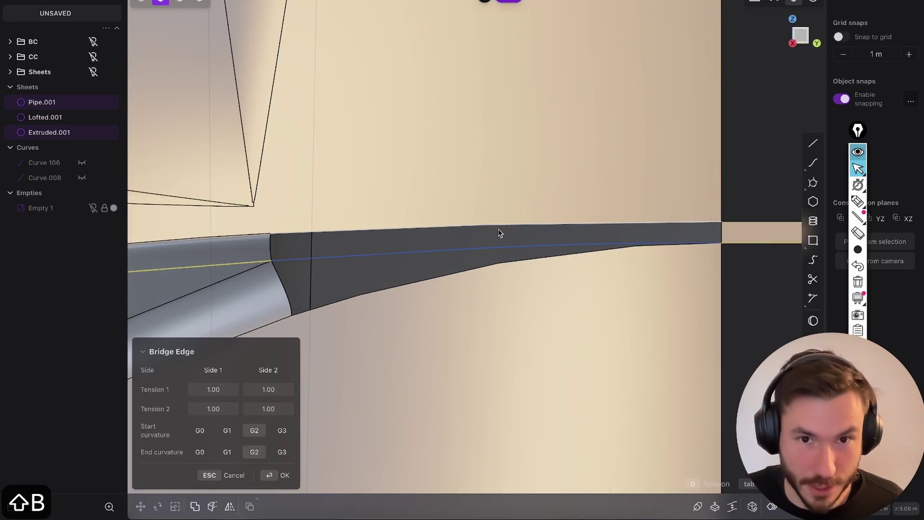
{"action": "key", "text": "Tab"}
{"action": "key", "text": "Tab"}
{"action": "key", "text": "Tab"}
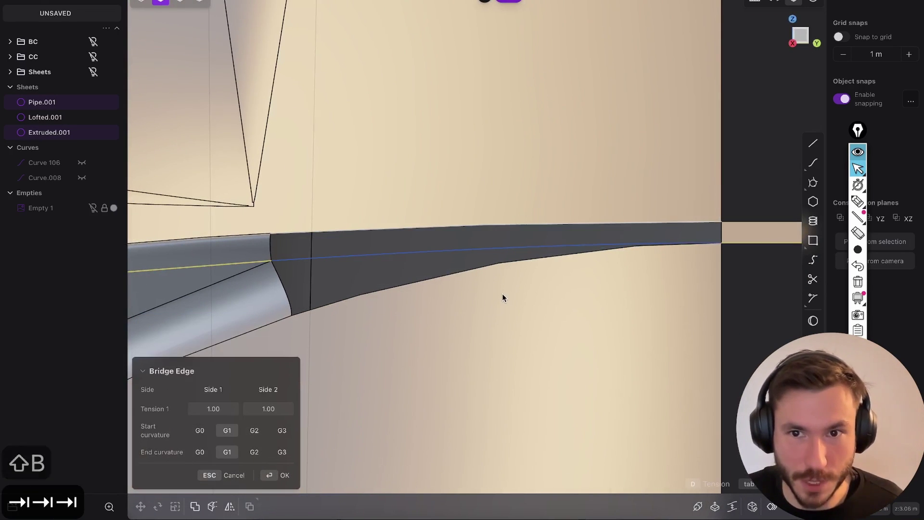
{"action": "key", "text": "Return"}
- Loft from the upper strip's end edge to the extruded sheet's edge with G1 continuity, guided by the upper body edge and bridge curve
{"action": "middle_click_drag", "start_coordinate": [495, 290], "coordinate": [552, 284]}
{"action": "key", "text": "2"}
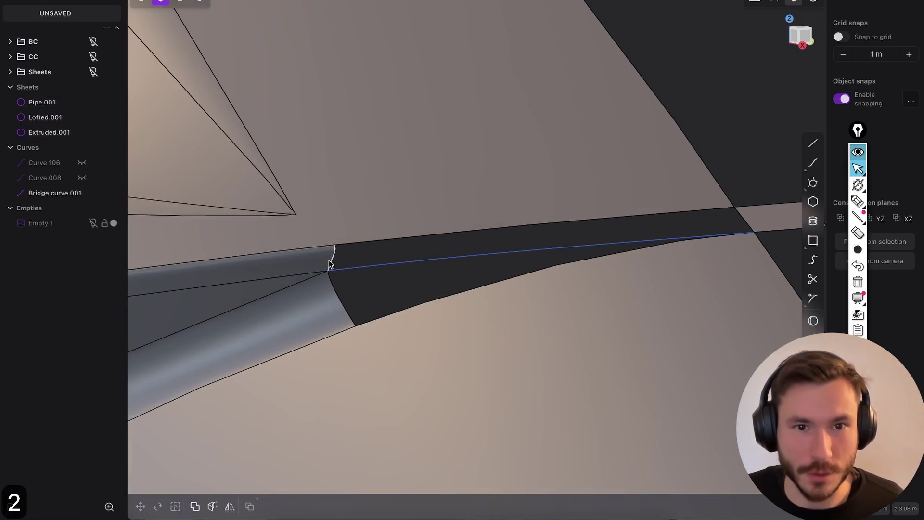
{"action": "left_click", "coordinate": [330, 264]}
{"action": "left_click", "coordinate": [737, 215], "text": "shift"}
{"action": "key", "text": "l"}
{"action": "left_click", "coordinate": [548, 224], "text": "shift"}
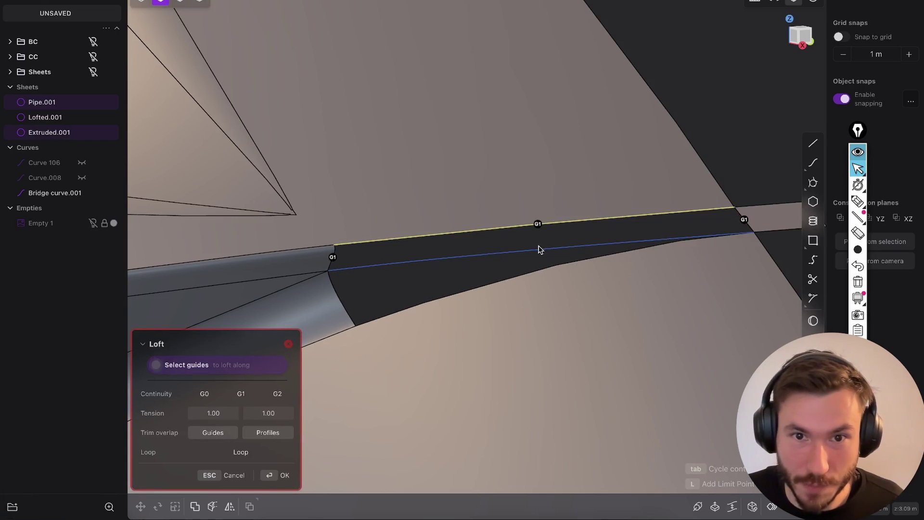
{"action": "key", "text": "shift+e"}
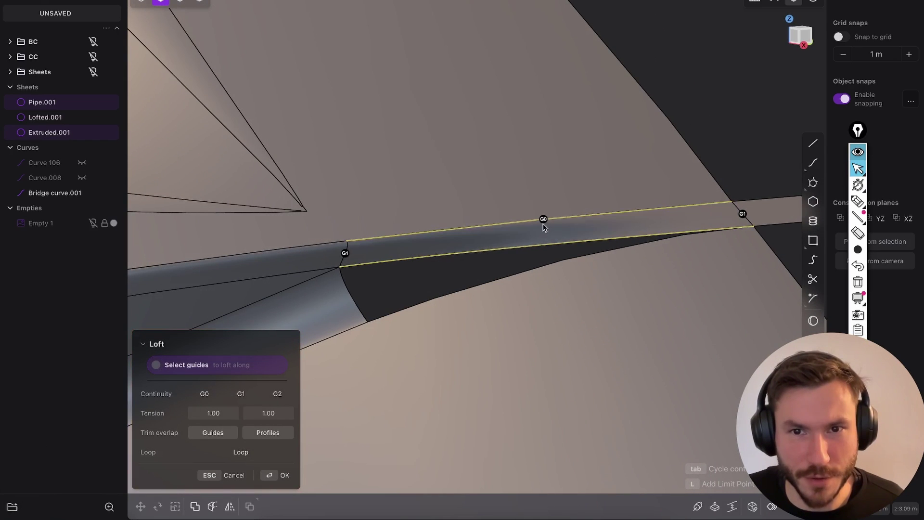
{"action": "right_click", "coordinate": [545, 224]}
{"action": "left_click", "coordinate": [754, 143]}
- Delete the bridge curve along the new loft's lower edge
{"action": "middle_click_drag", "start_coordinate": [727, 186], "coordinate": [446, 191]}
{"action": "middle_click_drag", "start_coordinate": [582, 217], "coordinate": [625, 230]}
{"action": "key", "text": "2"}
{"action": "left_click", "coordinate": [584, 232]}
{"action": "key", "text": "x"}
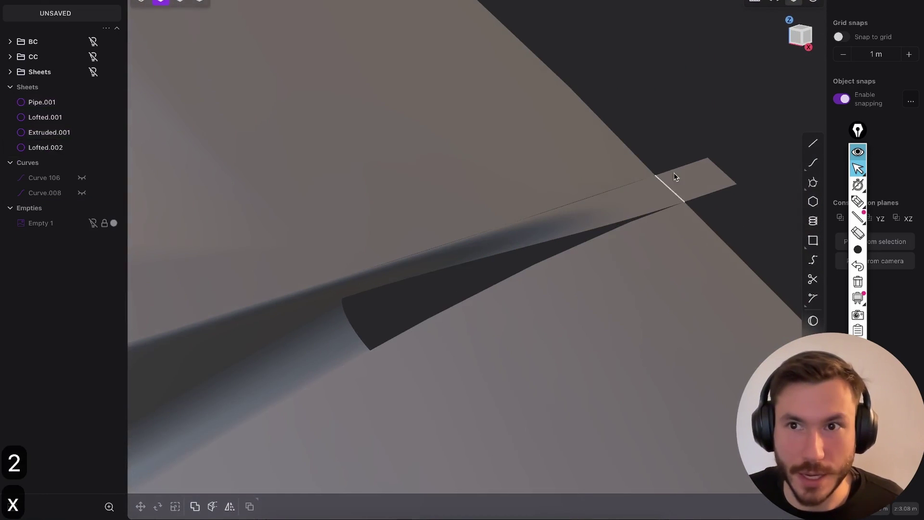
- Join the new lofted strip with the blended Pipe.001 sheet into one sheet
{"action": "left_click", "coordinate": [809, 44]}
{"action": "key", "text": "Tab"}
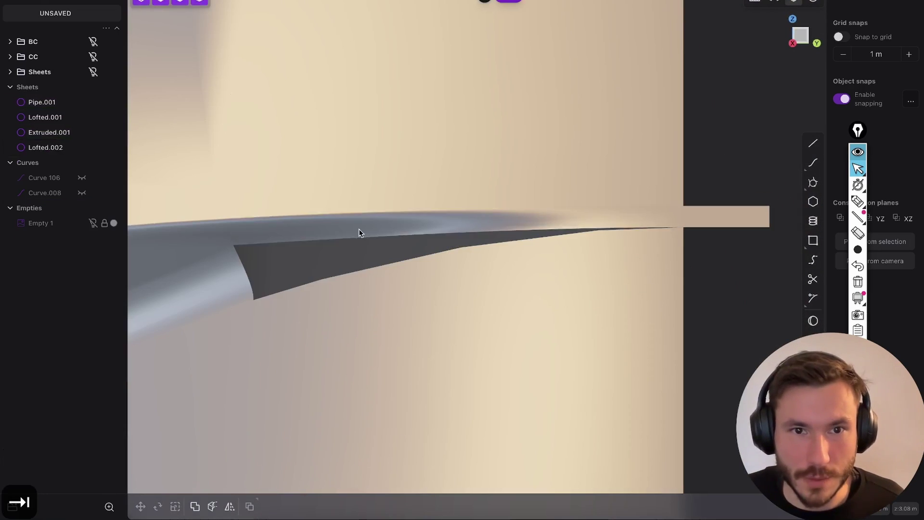
{"action": "left_click", "coordinate": [359, 230]}
{"action": "left_click", "coordinate": [469, 239], "text": "shift"}
{"action": "key", "text": "j"}
{"action": "left_click", "coordinate": [747, 154]}
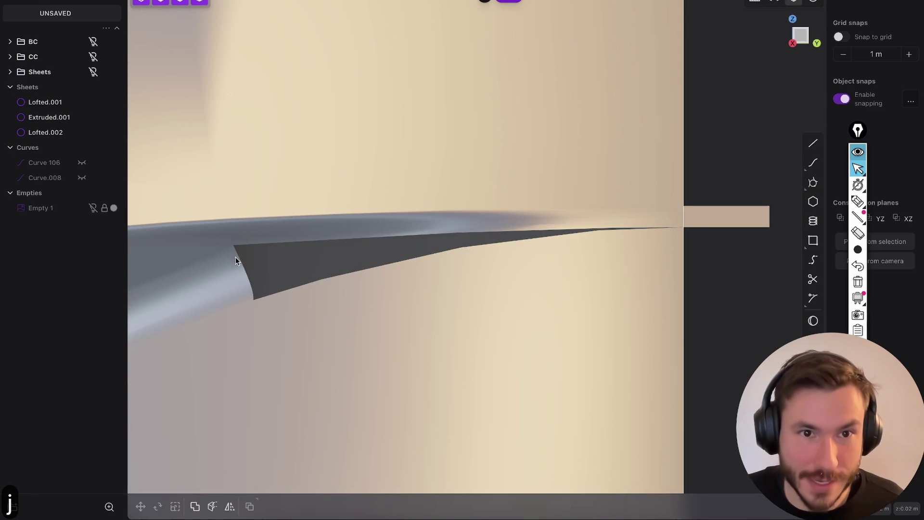
- Bridge the lower strip's upper edge to the extruded sheet's upper edge with G1 start and end curvature
{"action": "key", "text": "shift+e"}
{"action": "middle_click_drag", "start_coordinate": [263, 284], "coordinate": [344, 269], "text": "shift"}
{"action": "key", "text": "2"}
{"action": "left_click", "coordinate": [276, 246]}
{"action": "middle_click_drag", "start_coordinate": [568, 245], "coordinate": [462, 252], "text": "shift"}
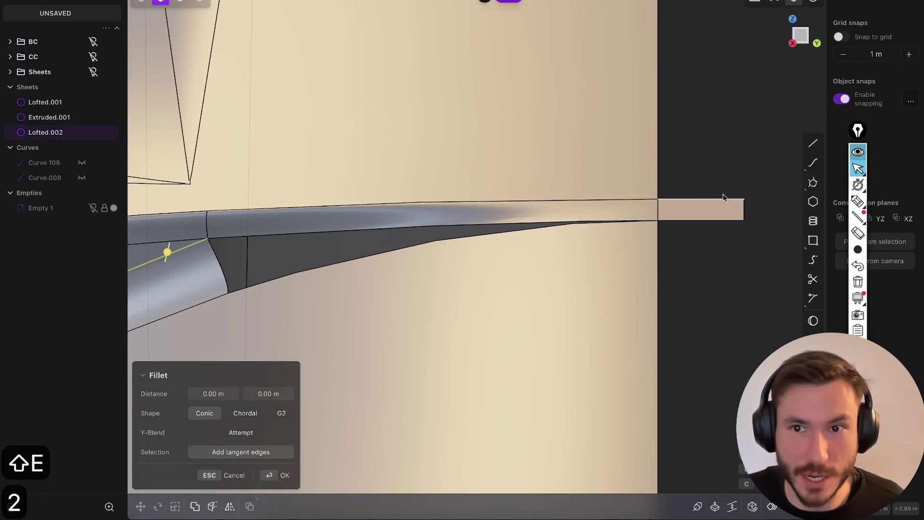
{"action": "left_click", "coordinate": [711, 200], "text": "shift"}
{"action": "middle_click_drag", "start_coordinate": [147, 290], "coordinate": [223, 276], "text": "shift"}
{"action": "key", "text": "shift+b"}
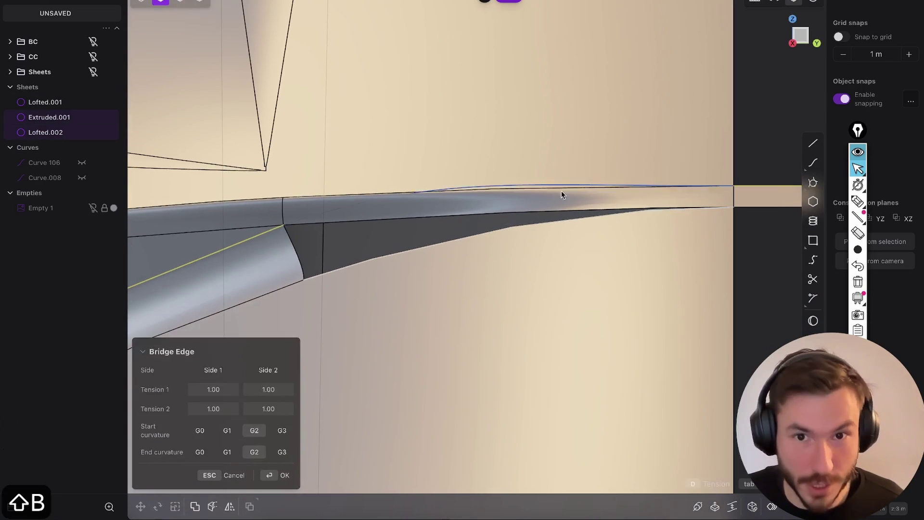
{"action": "key", "text": "Tab"}
{"action": "key", "text": "Tab"}
{"action": "key", "text": "Tab"}
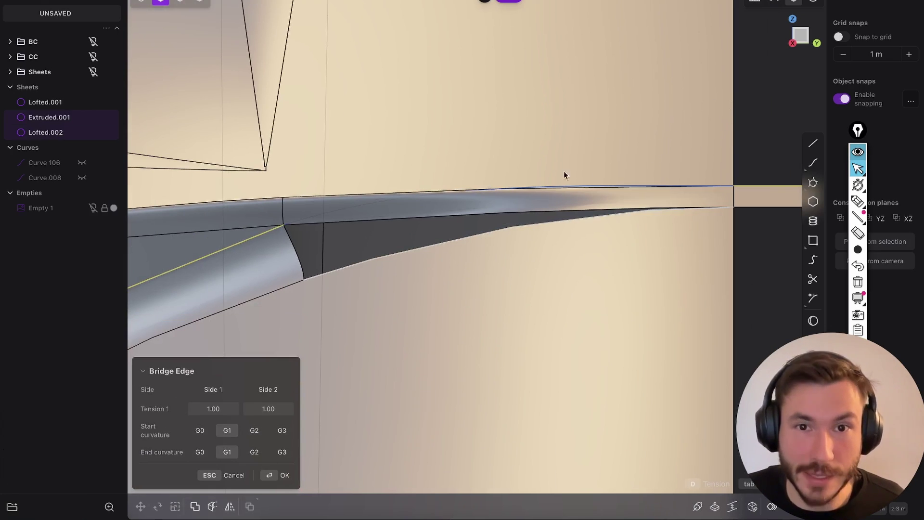
- Reduce the bridge curve's tension to about 0.56 on both sides and accept it
{"action": "scroll", "coordinate": [555, 246], "scroll_direction": "up", "scroll_amount": 3}
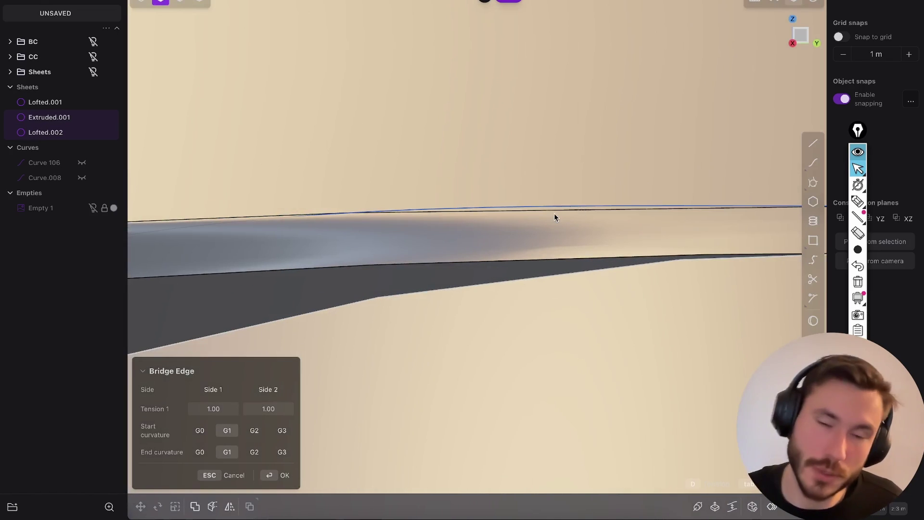
{"action": "scroll", "coordinate": [445, 230], "scroll_direction": "down", "scroll_amount": 3}
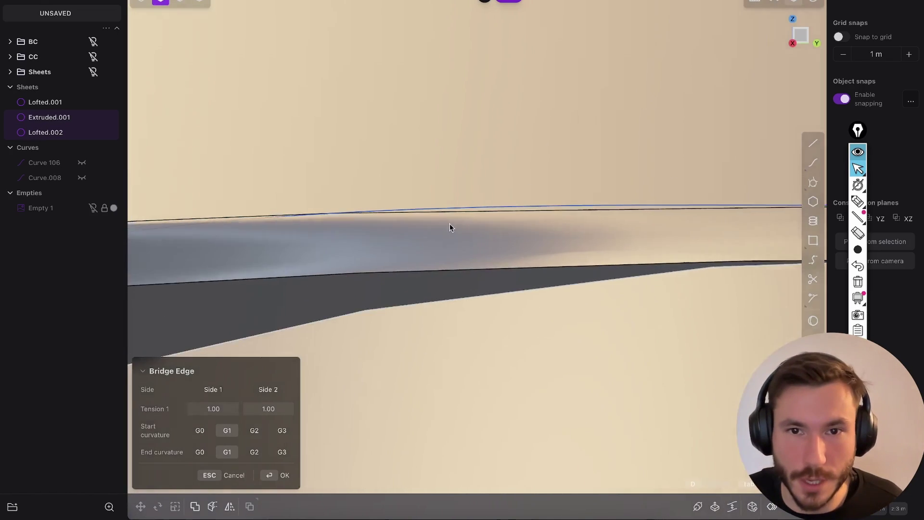
{"action": "key", "text": "d"}
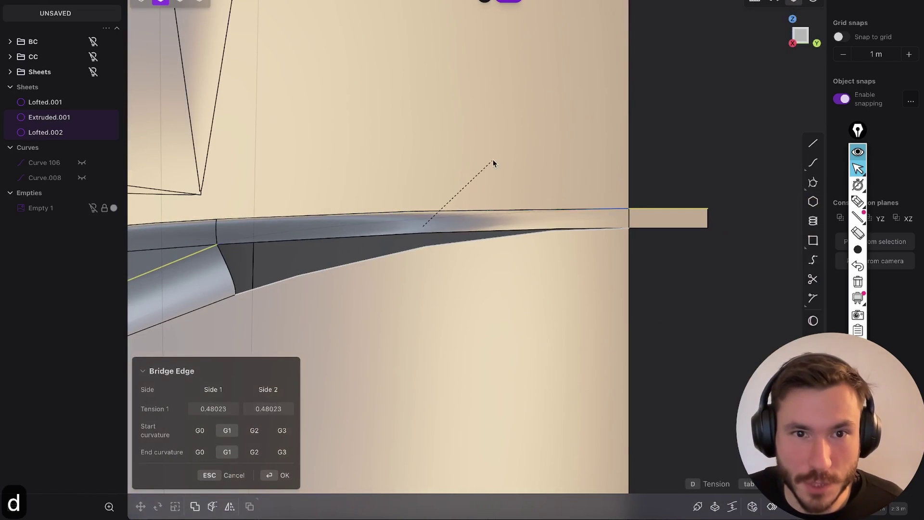
{"action": "middle_click_drag", "start_coordinate": [413, 249], "coordinate": [525, 205], "text": "shift"}
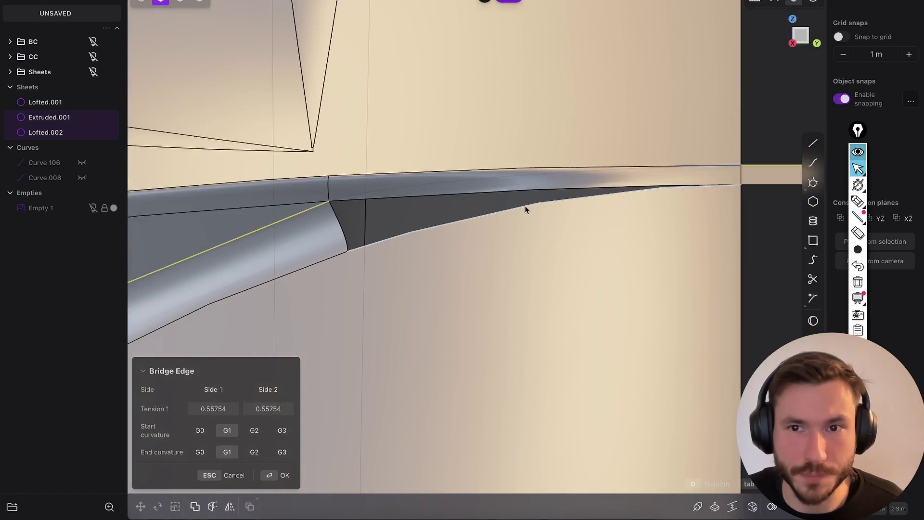
{"action": "right_click", "coordinate": [525, 201]}
- Imprint the bridge curve onto the joined Lofted.002 sheet
{"action": "scroll", "coordinate": [525, 201], "scroll_direction": "up", "scroll_amount": 3}
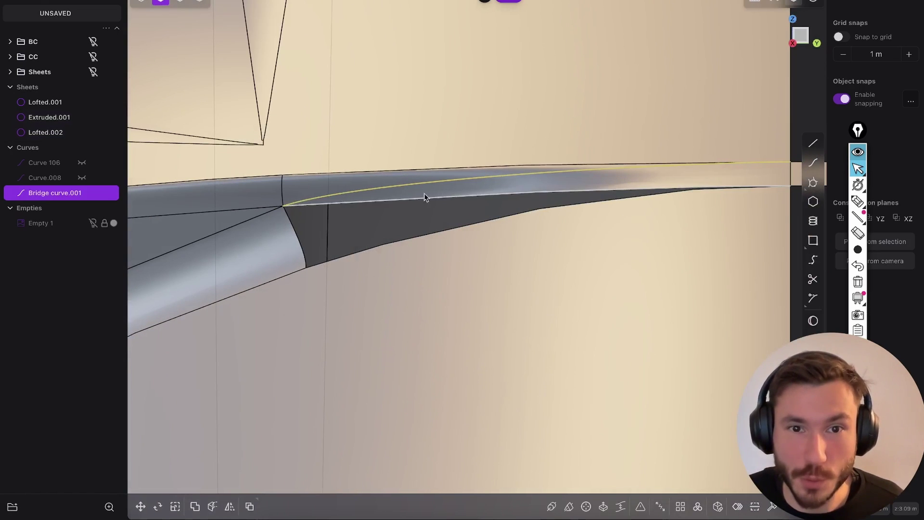
{"action": "middle_click_drag", "start_coordinate": [532, 211], "coordinate": [447, 253], "text": "shift"}
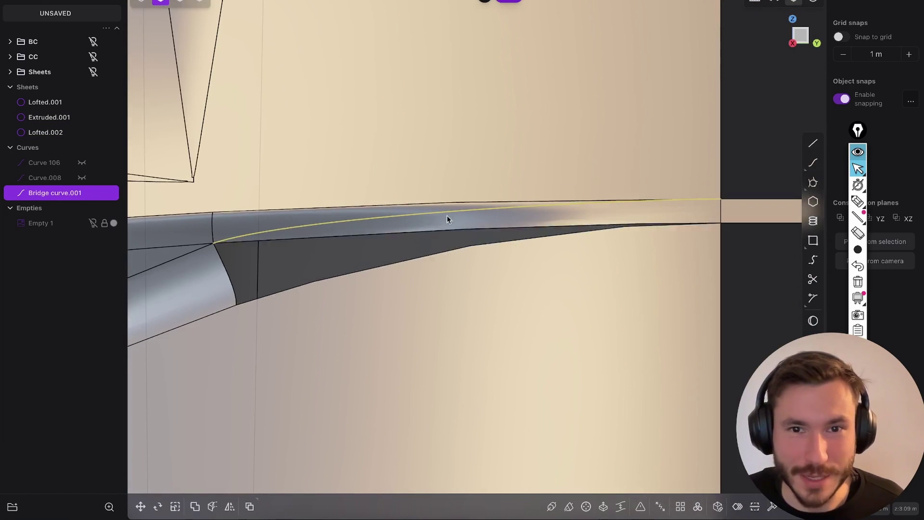
{"action": "scroll", "coordinate": [407, 226], "scroll_direction": "up", "scroll_amount": 2}
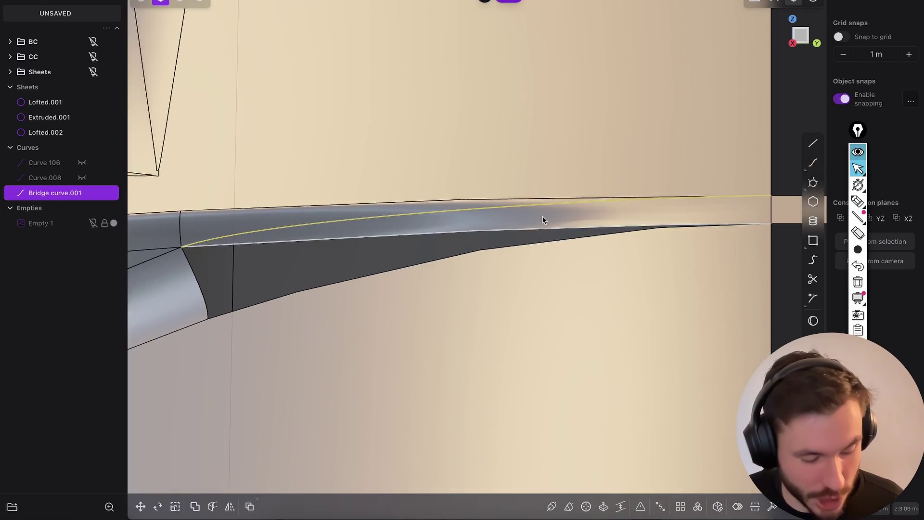
{"action": "key", "text": "shift+1"}
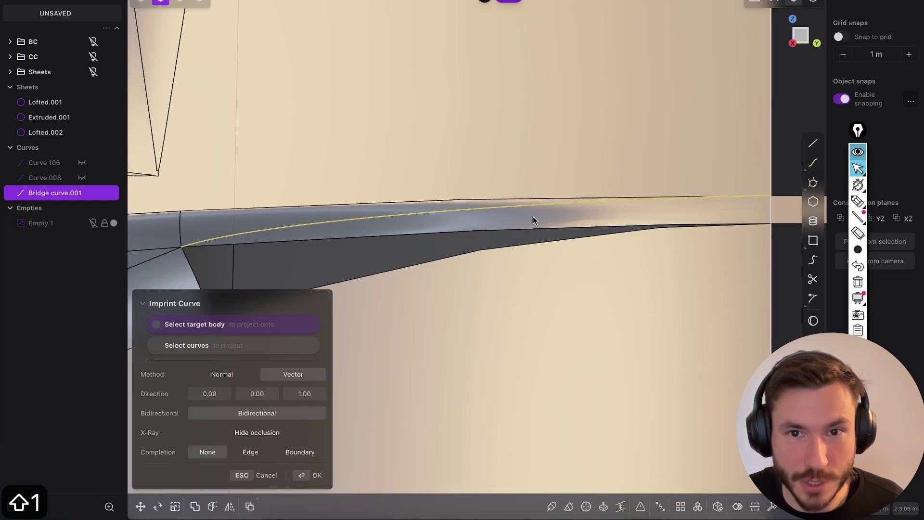
{"action": "left_click", "coordinate": [533, 216]}
{"action": "right_click", "coordinate": [548, 227]}
- Delete the bridge curve and select the imprinted edge across the lofted strip
{"action": "key", "text": "2"}
{"action": "middle_click_drag", "start_coordinate": [416, 243], "coordinate": [417, 213]}
{"action": "key", "text": "x"}
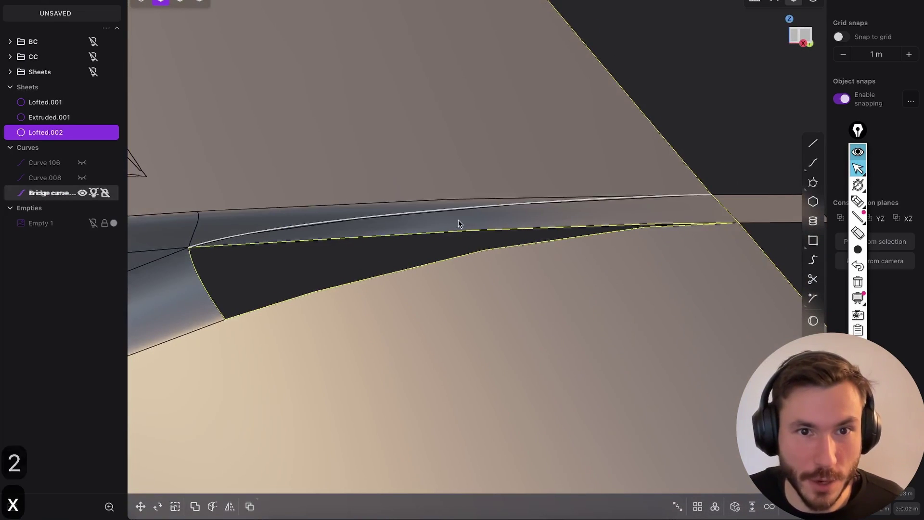
{"action": "key", "text": "ctrl+z"}
{"action": "middle_click_drag", "start_coordinate": [385, 231], "coordinate": [382, 208]}
{"action": "left_click", "coordinate": [383, 208]}
{"action": "key", "text": "f"}
{"action": "middle_click_drag", "start_coordinate": [422, 160], "coordinate": [201, 213]}
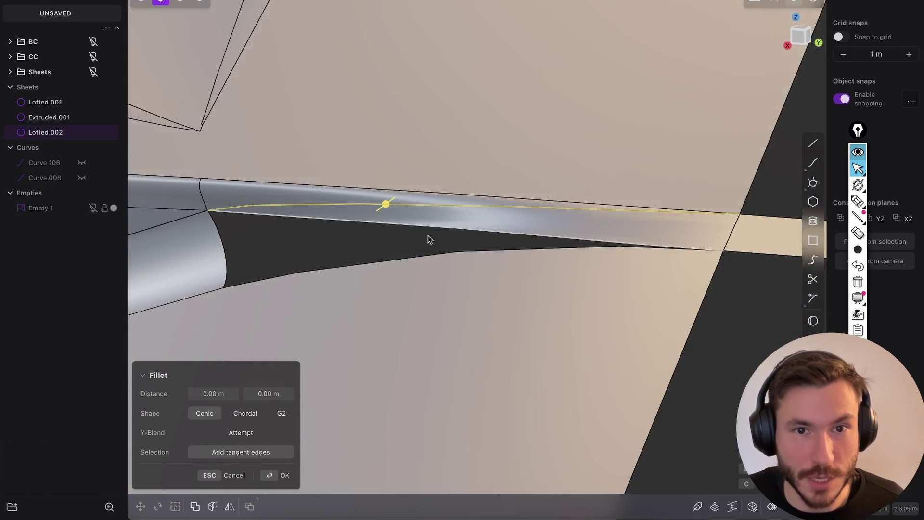
- Delete the lofted strip's face below the imprinted line
{"action": "middle_click_drag", "start_coordinate": [412, 241], "coordinate": [423, 254]}
{"action": "key", "text": "3"}
{"action": "left_click", "coordinate": [535, 261]}
{"action": "key", "text": "o"}
{"action": "middle_click_drag", "start_coordinate": [563, 204], "coordinate": [610, 191]}
{"action": "key", "text": "shift+x"}
{"action": "key", "text": "shift+e"}
- Loft from the lower strip's end edge to the extruded sheet's end edge with G1 continuity
{"action": "middle_click_drag", "start_coordinate": [420, 198], "coordinate": [457, 212]}
{"action": "middle_click_drag", "start_coordinate": [530, 206], "coordinate": [419, 301]}
{"action": "key", "text": "shift+e"}
{"action": "key", "text": "2"}
{"action": "left_click", "coordinate": [399, 279]}
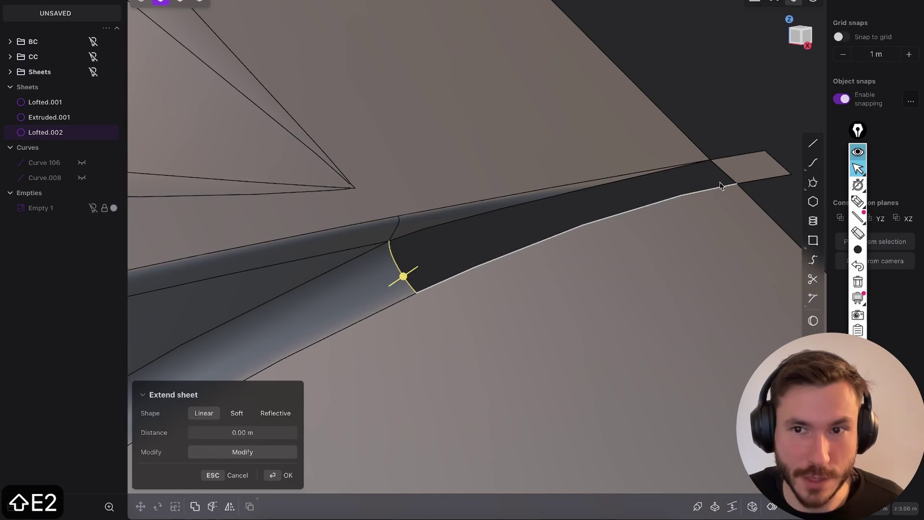
{"action": "key", "text": "l"}
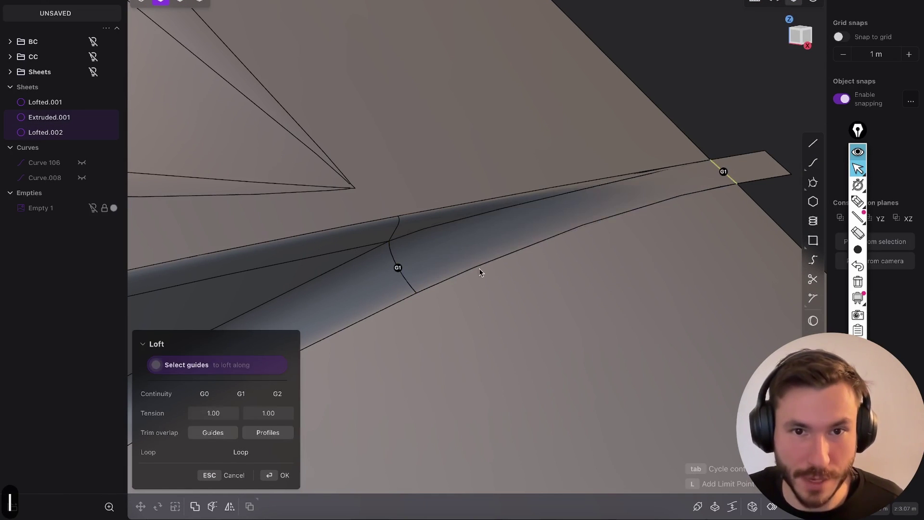